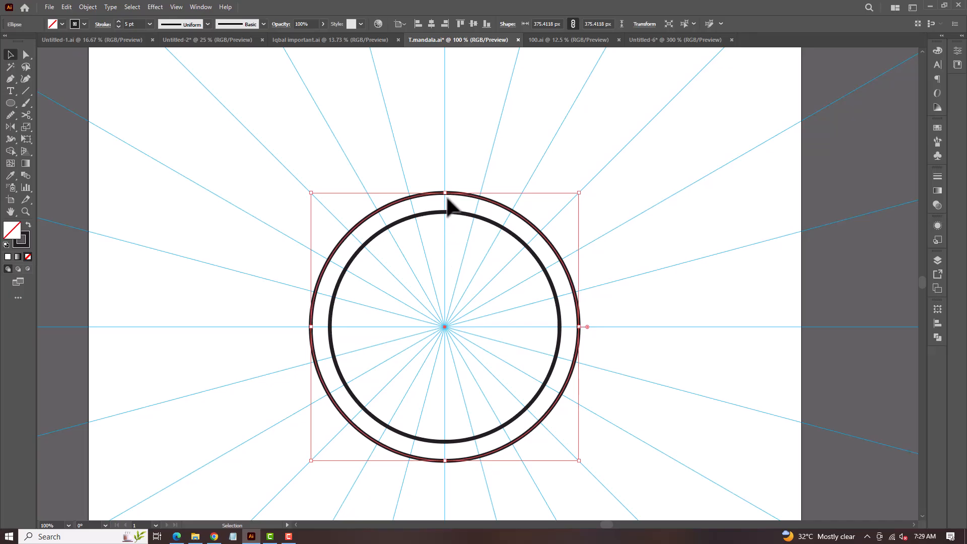
- Enlarge the outer circle slightly around its centre
left_click_drag(446, 193, 448, 186)
left_click(453, 202)
- Draw a small circle between the two rings on the vertical guide and place a smaller solid black copy at its centre
scroll(454, 204, "up", 1)
scroll(449, 204, "up", 1)
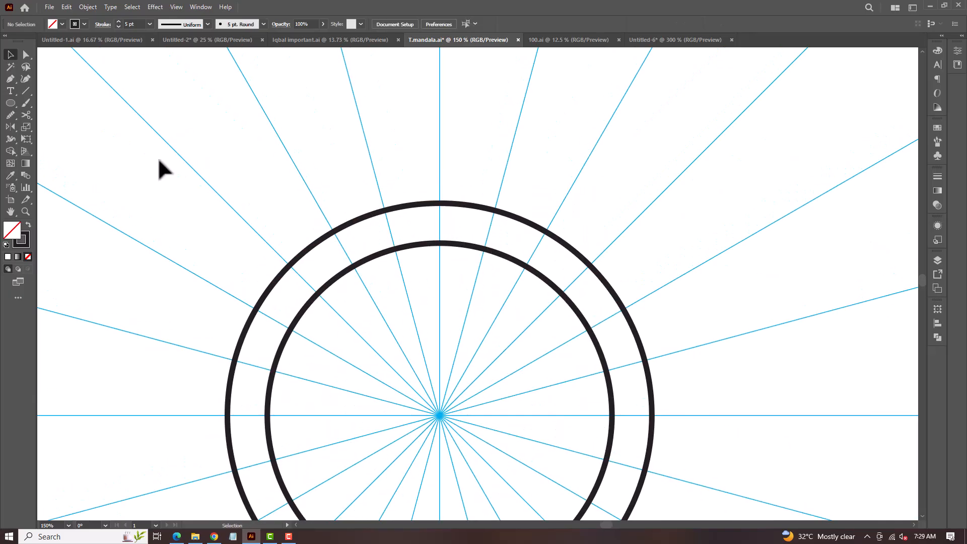
scroll(426, 211, "up", 1)
left_click_drag(446, 231, 464, 243)
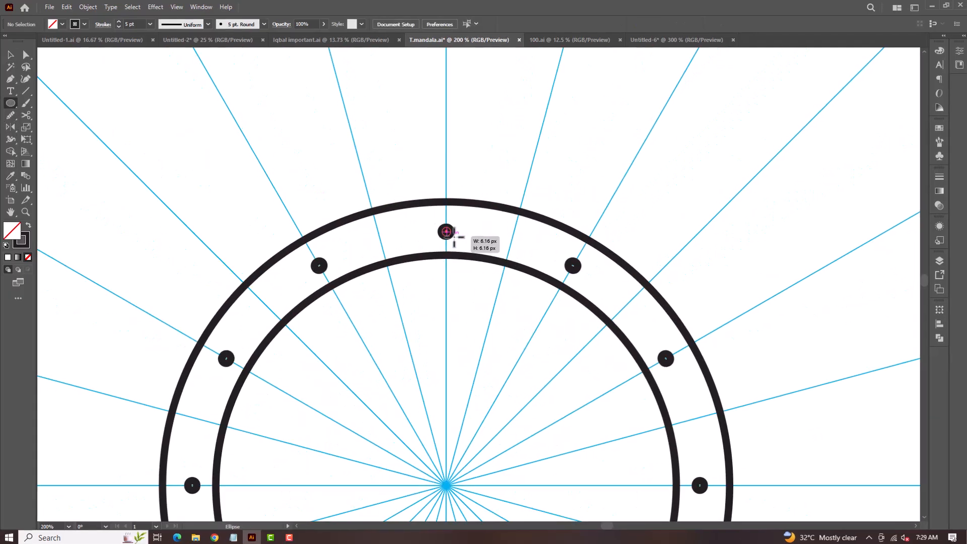
mouse_move(551, 290)
left_mouse_down()
mouse_move(554, 254)
mouse_move(557, 268)
left_mouse_up()
key("v")
key("ctrl+c")
key("ctrl+f")
key("shift+x")
left_click(584, 220)
- Draw an S-curved petal side with the Pen tool, from the first guide beside the vertical one down to the outer ring
scroll(565, 228, "down", 2)
scroll(551, 281, "up", 1)
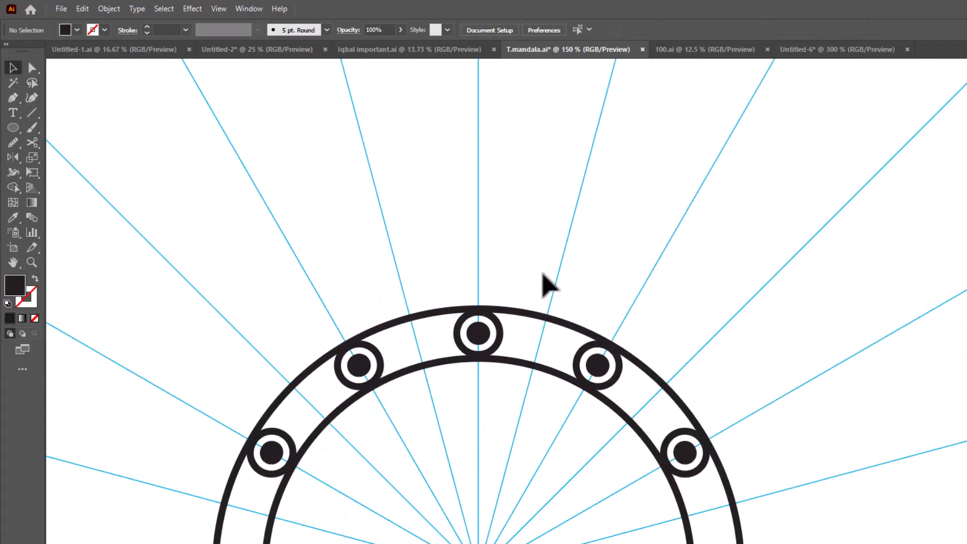
left_click(13, 101)
scroll(488, 304, "up", 2)
left_click_drag(496, 302, 572, 441)
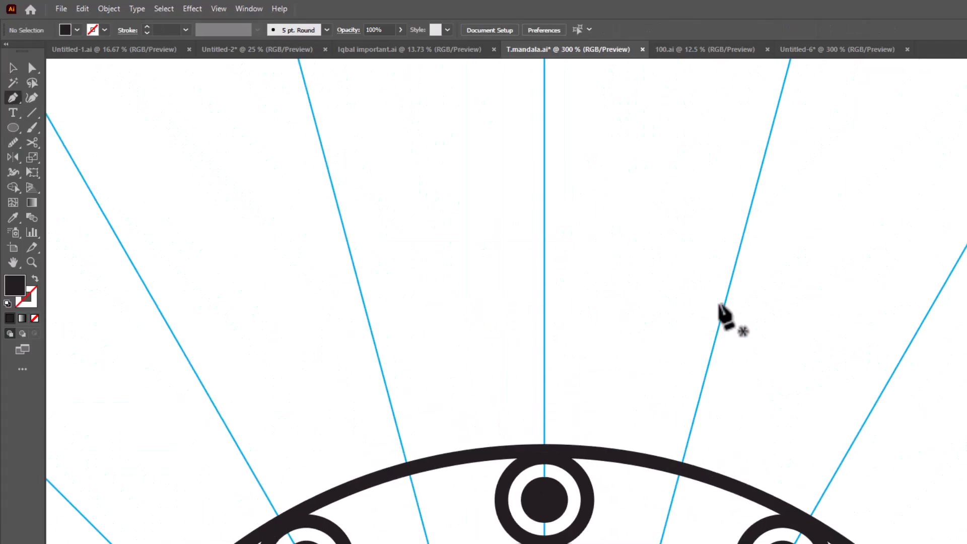
left_click_drag(737, 275, 716, 367)
mouse_move(649, 430)
left_mouse_down()
mouse_move(630, 295)
mouse_move(611, 352)
mouse_move(607, 447)
left_mouse_up()
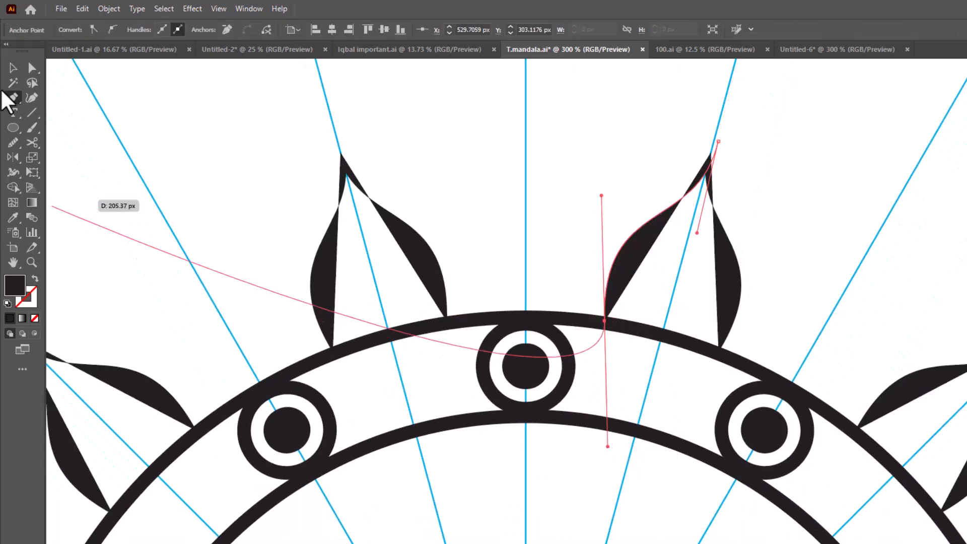
- Turn the petal curve into an unfilled 5 pt stroke and stretch its tip slightly further beyond the guide
key("shift+x")
left_click(8, 69)
scroll(680, 176, "up", 2)
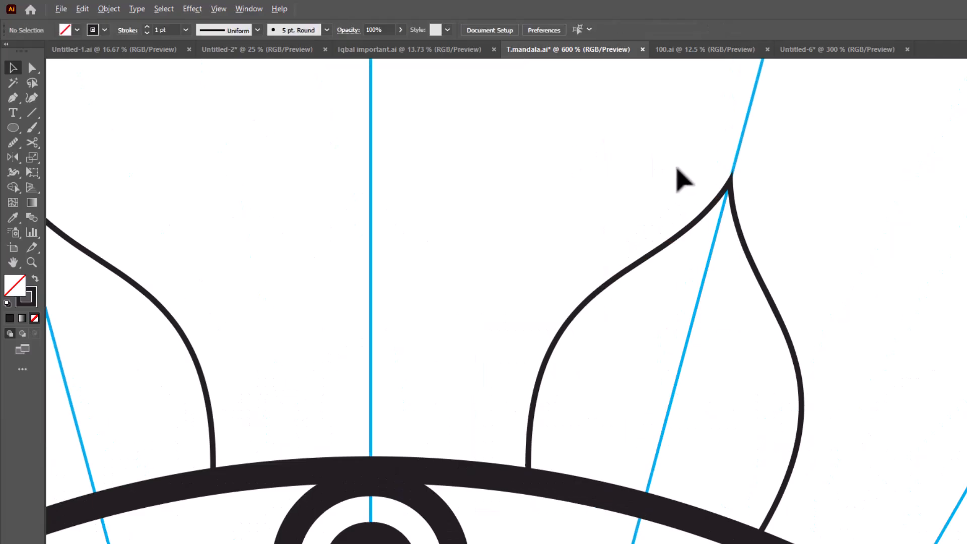
scroll(170, 30, "up", 4)
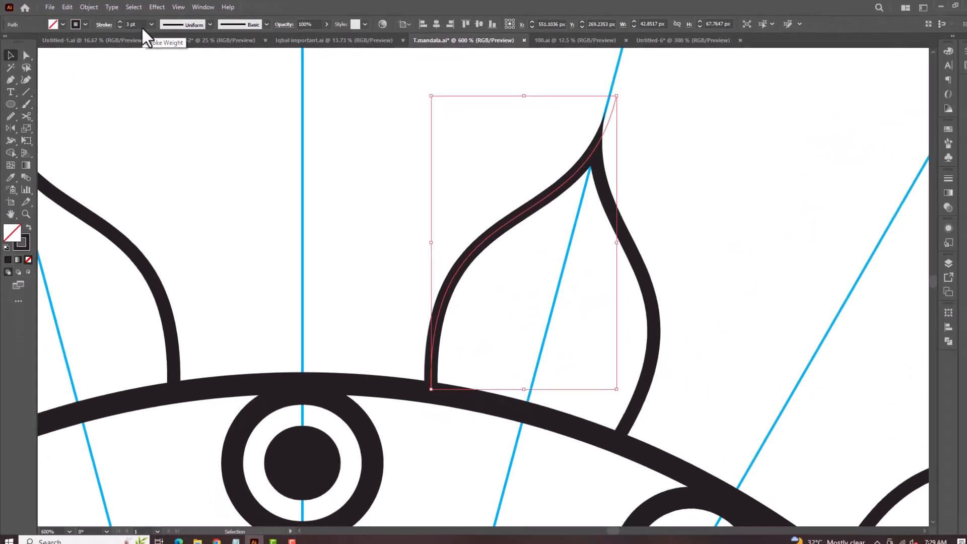
scroll(472, 167, "down", 2)
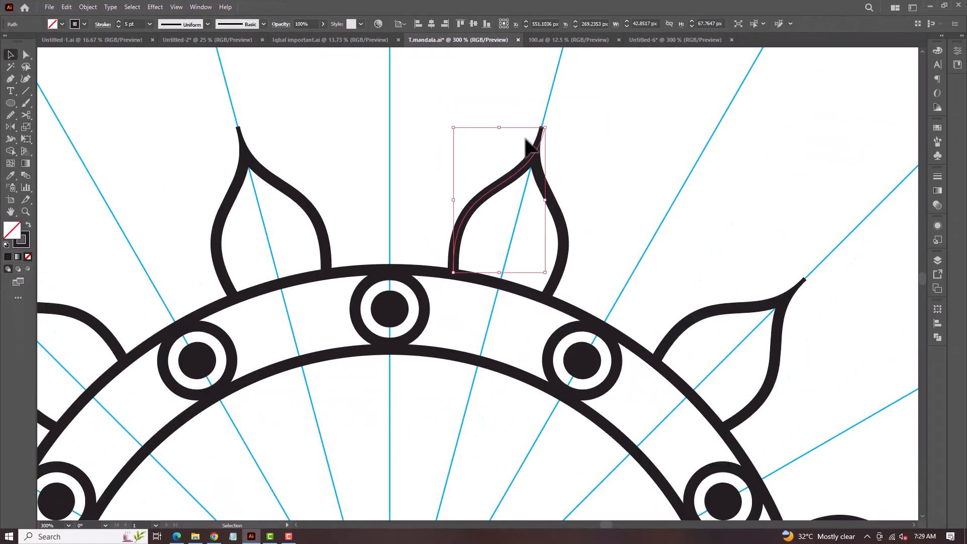
left_click_drag(545, 128, 549, 125)
left_click(510, 144)
- Reflect a copy of the petal curve across a vertical axis through its base point on the outer ring
scroll(509, 145, "down", 2)
scroll(497, 174, "up", 2)
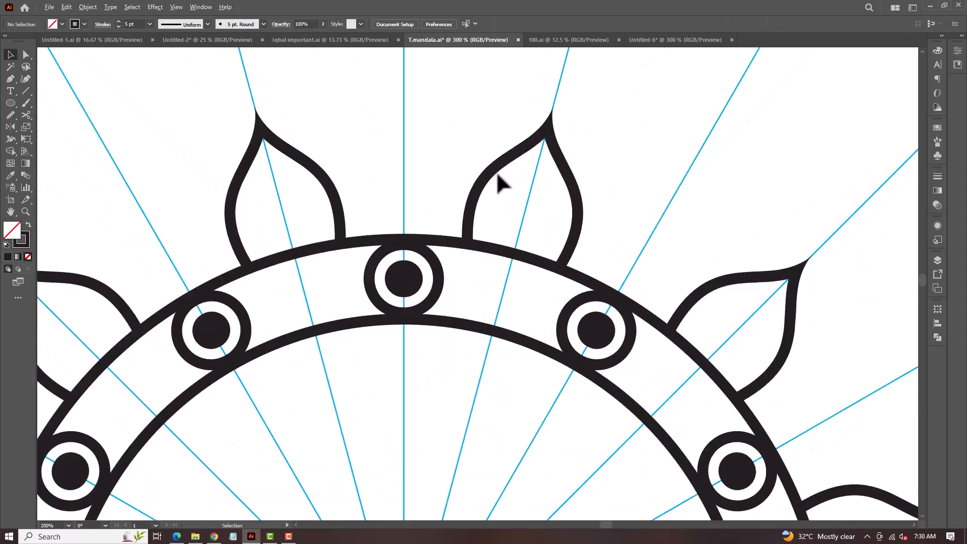
left_click(487, 172)
left_click(15, 130)
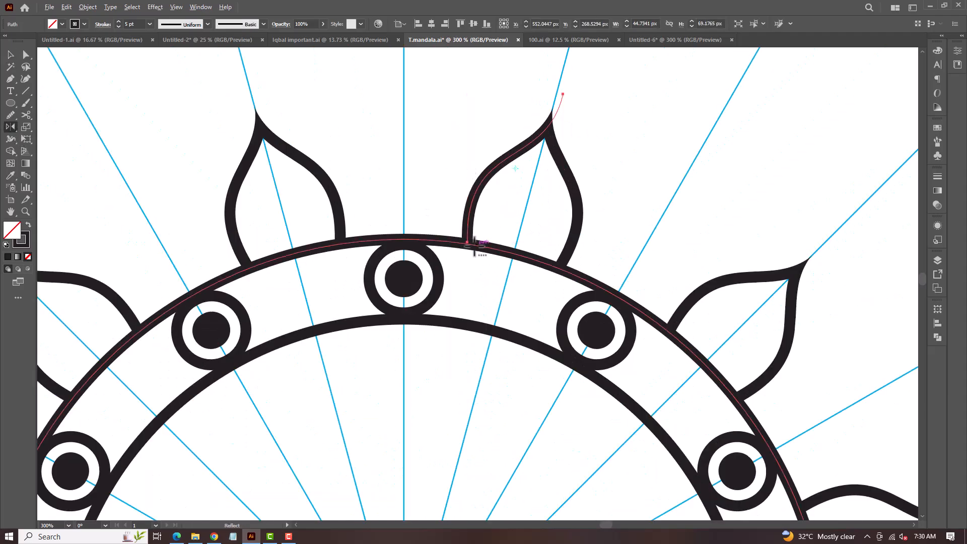
left_click(468, 243, "alt")
left_click(436, 331)
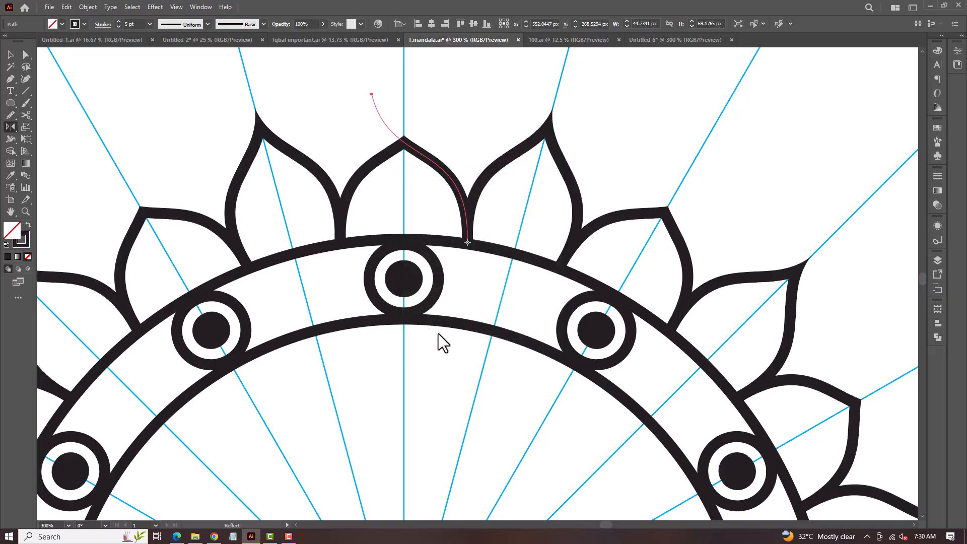
- Narrow and slightly heighten the mirrored curve so the petal on the vertical guide ends in a sharp tip
left_click(11, 55)
left_click_drag(371, 94, 386, 91)
left_click(470, 90)
- Draw a 100 px circle centred on the joint between two petals at the outer ring and set its stroke to 3 pt
scroll(471, 92, "down", 3)
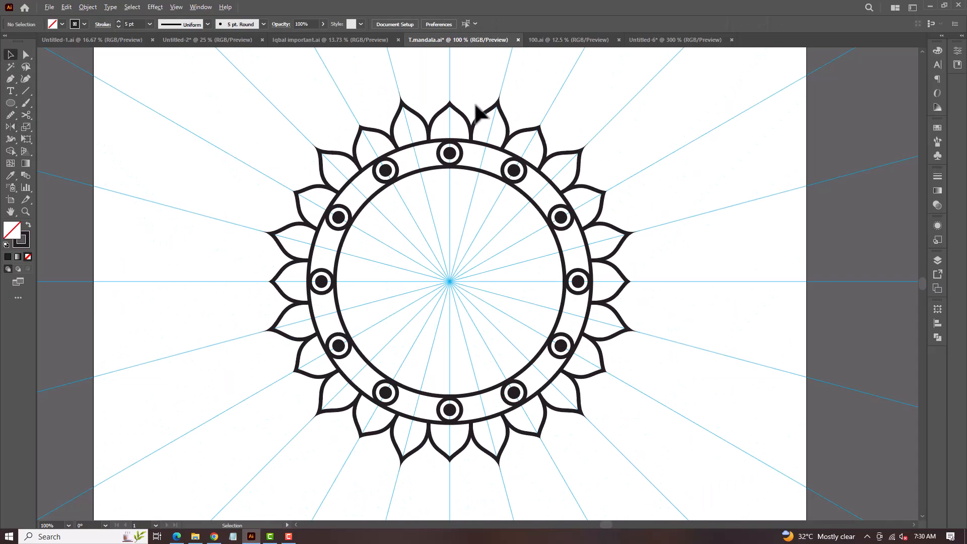
scroll(472, 95, "up", 3)
left_click_drag(463, 115, 432, 97)
mouse_move(435, 221)
left_mouse_down()
mouse_move(533, 323)
mouse_move(566, 334)
left_mouse_up()
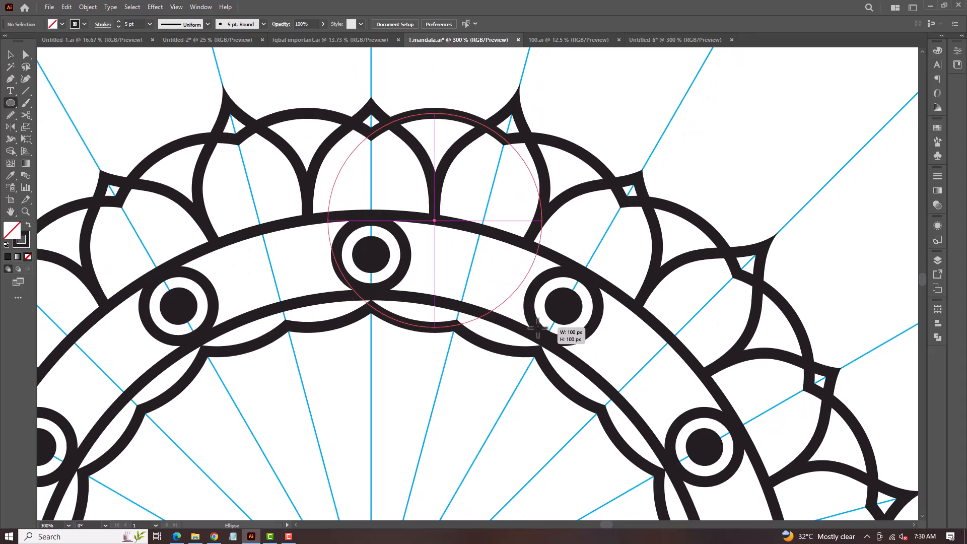
left_click(135, 24)
type("3")
key("Return")
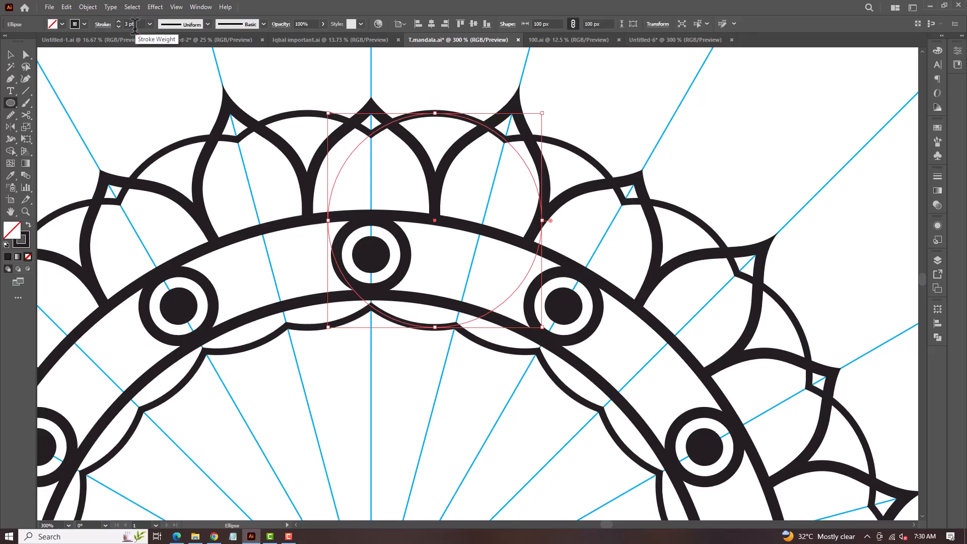
- Create a smaller concentric copy of the 100 px circle, about 73 px wide with a 2 pt stroke
left_click(10, 54)
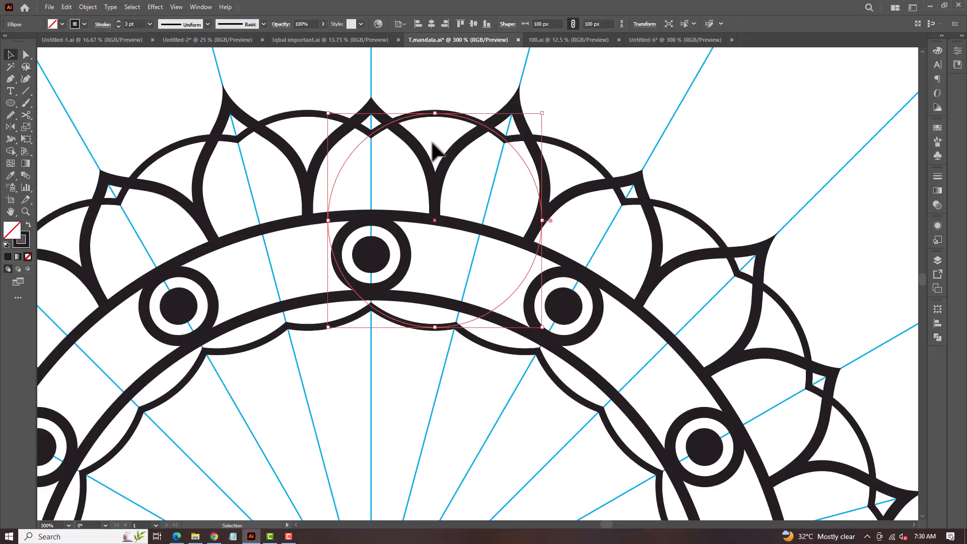
left_click_drag(434, 114, 436, 143)
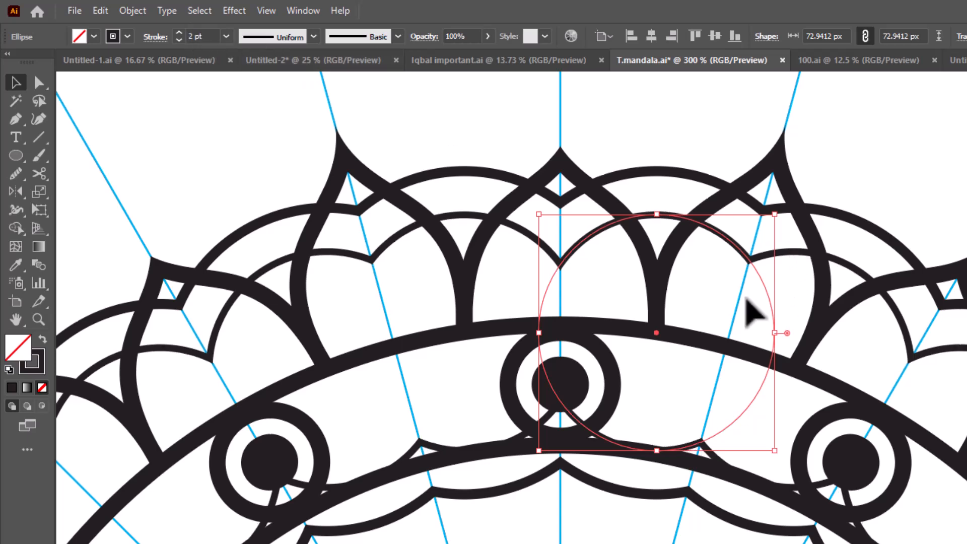
left_click(751, 313)
- Cut the larger 3 pt circle with the Scissors tool where it crosses the two neighbouring petal outlines
scroll(644, 196, "up", 2)
left_click_drag(679, 250, 701, 344)
left_click(655, 258)
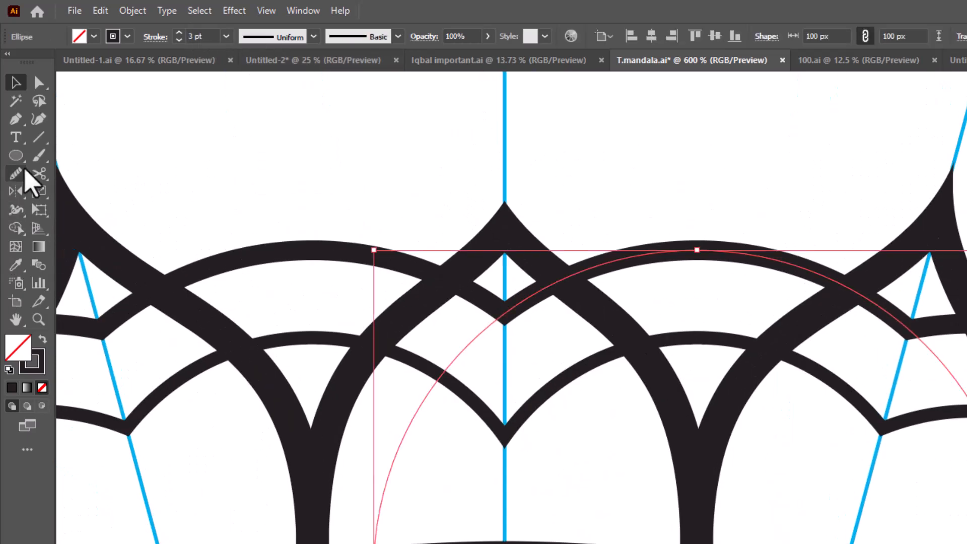
left_click(37, 175)
scroll(551, 262, "up", 2)
left_click(566, 308)
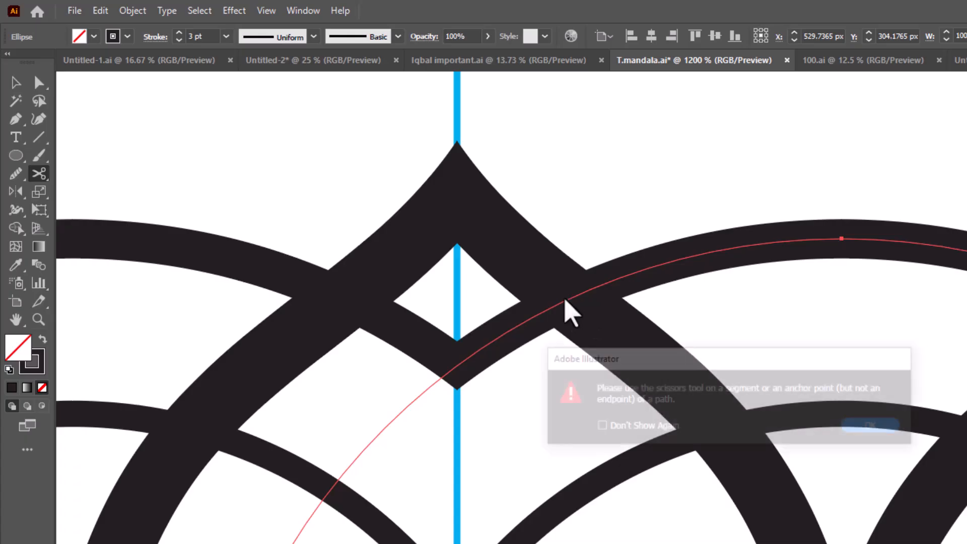
left_click(876, 427)
left_click(583, 296)
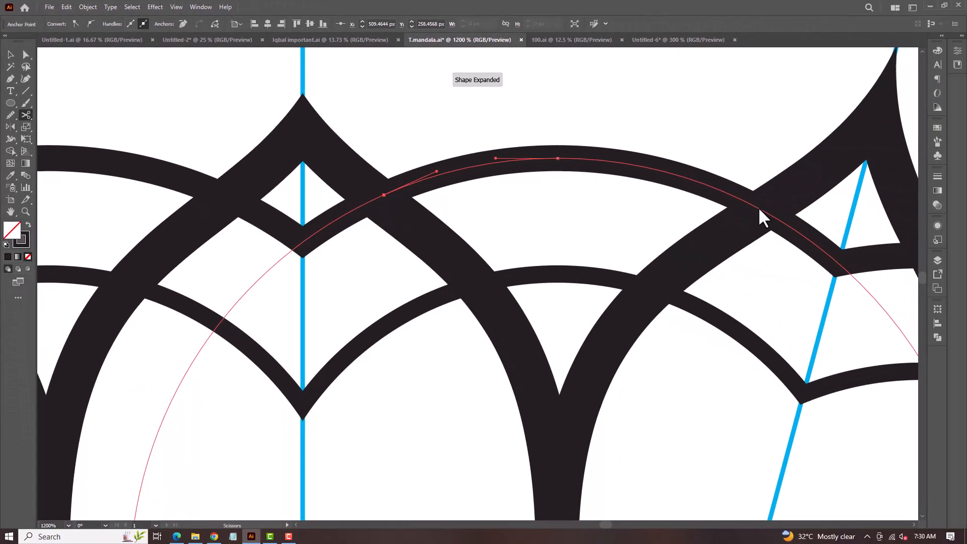
left_click(759, 208)
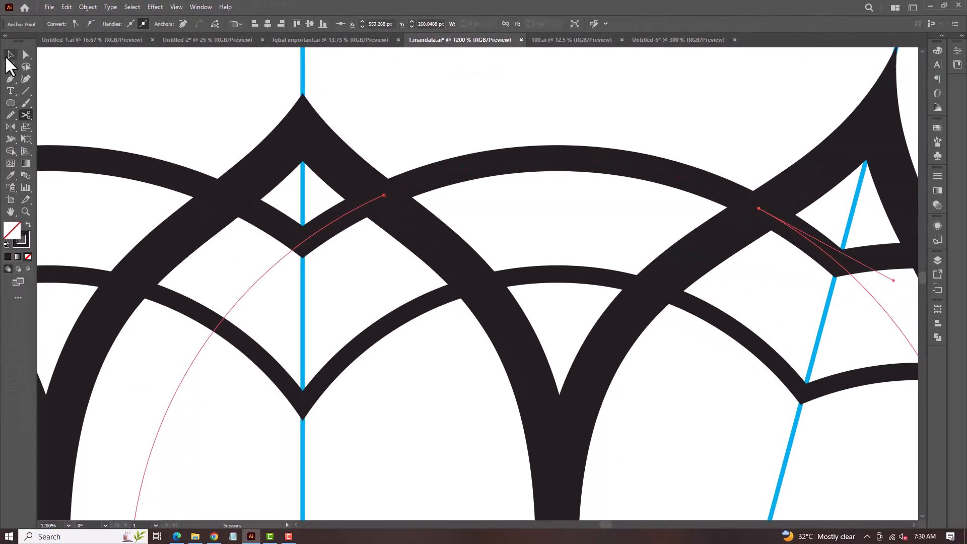
- Cut the smaller 2 pt circle with the Scissors tool at its crossings with the petal outlines
left_click(10, 54)
left_click(365, 341)
left_click(26, 116)
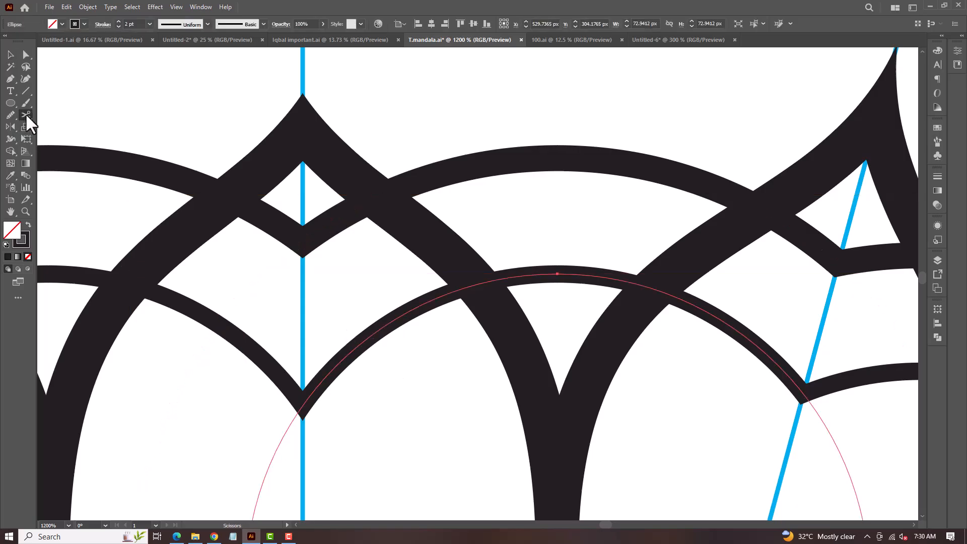
left_click(482, 283)
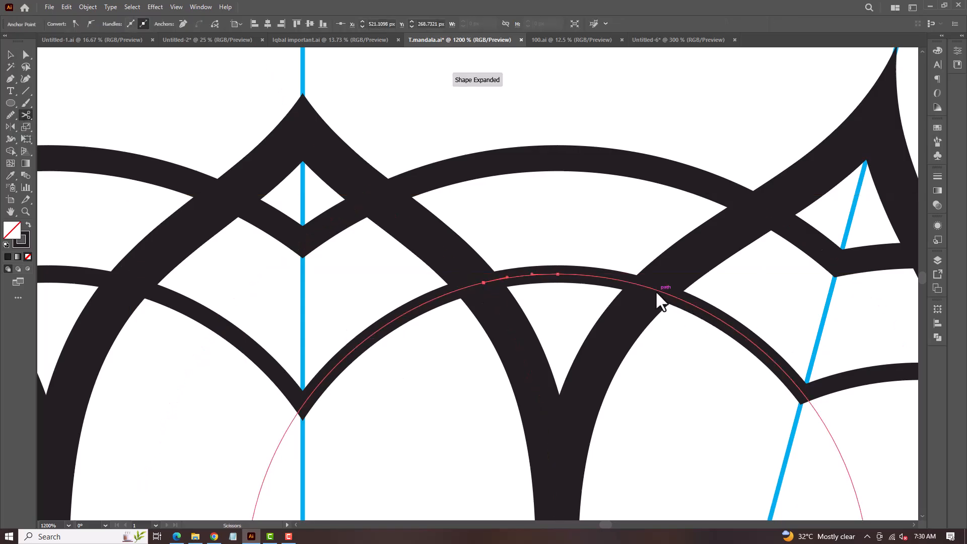
- Delete the cut-off portions of both circles, keeping only the arcs between the petals
left_click(10, 55)
left_click(413, 347)
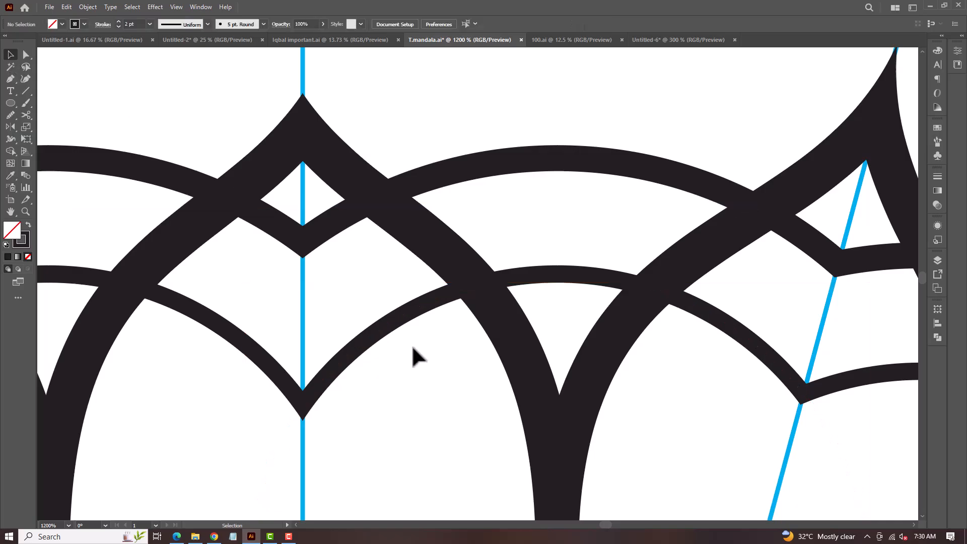
left_click(380, 328)
key("Delete")
left_click(302, 226)
key("Delete")
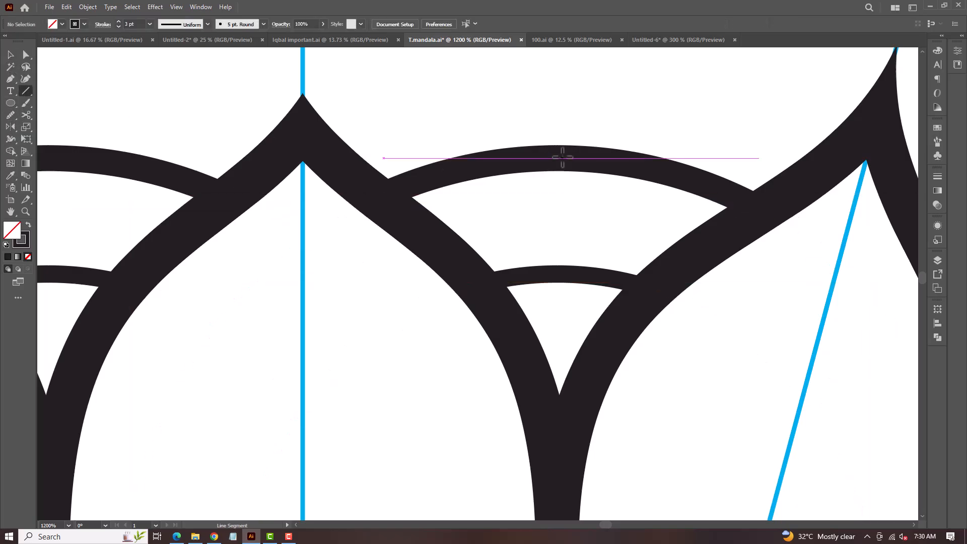
- Draw a vertical line about 13.5 px long joining the midpoints of the two arcs and set its stroke to 2 pt
left_click_drag(558, 158, 558, 273)
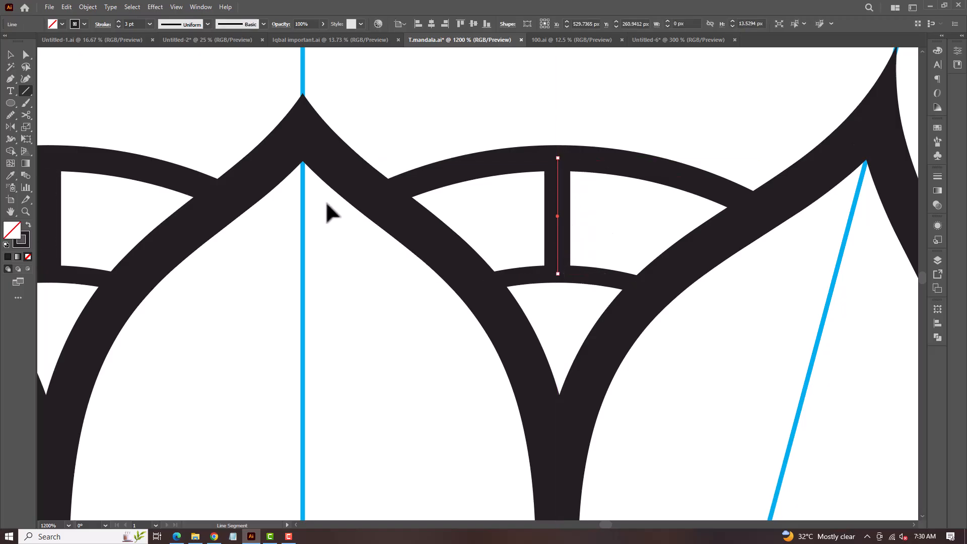
scroll(136, 22, "down", 1)
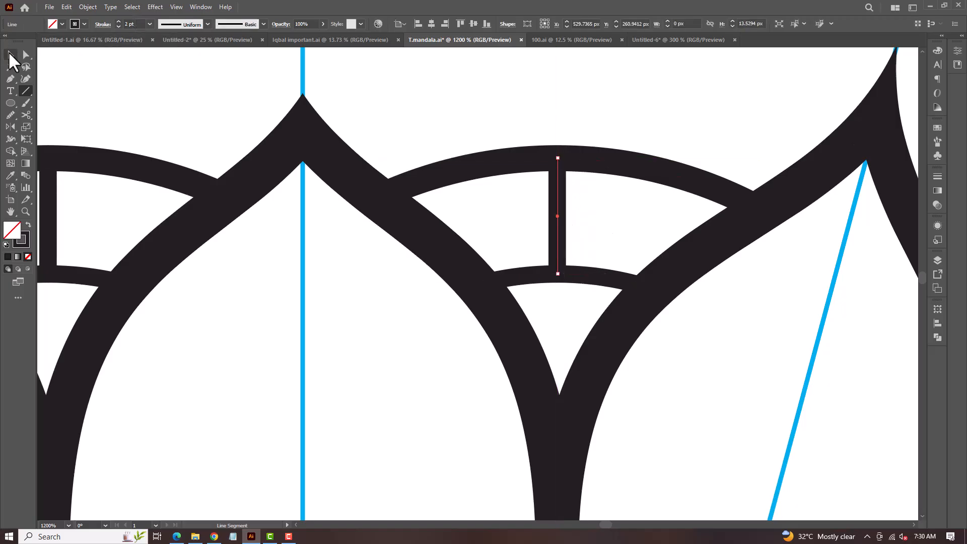
left_click(10, 54)
- Rotate a copy of the line by 5° about the petals' shared base point and repeat the transformation three times
scroll(535, 210, "down", 2)
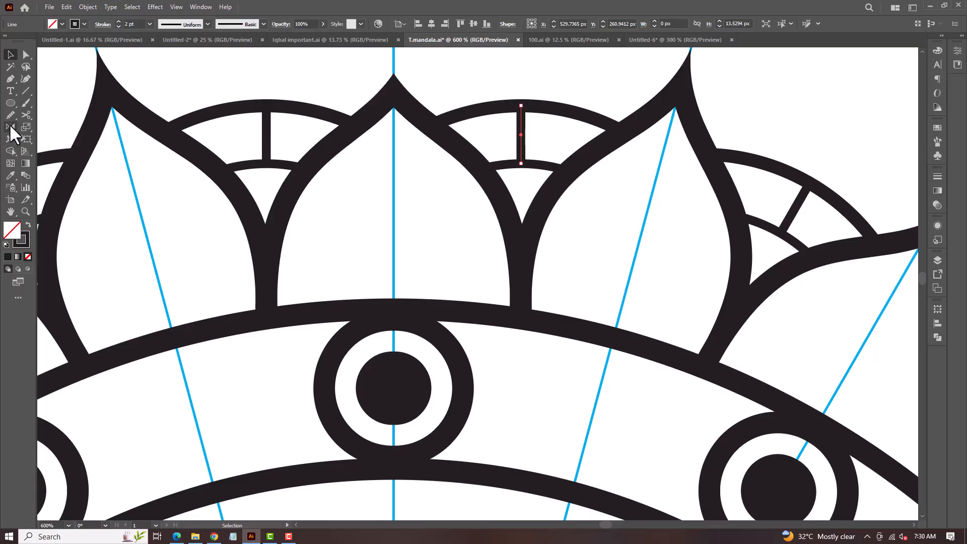
key("r")
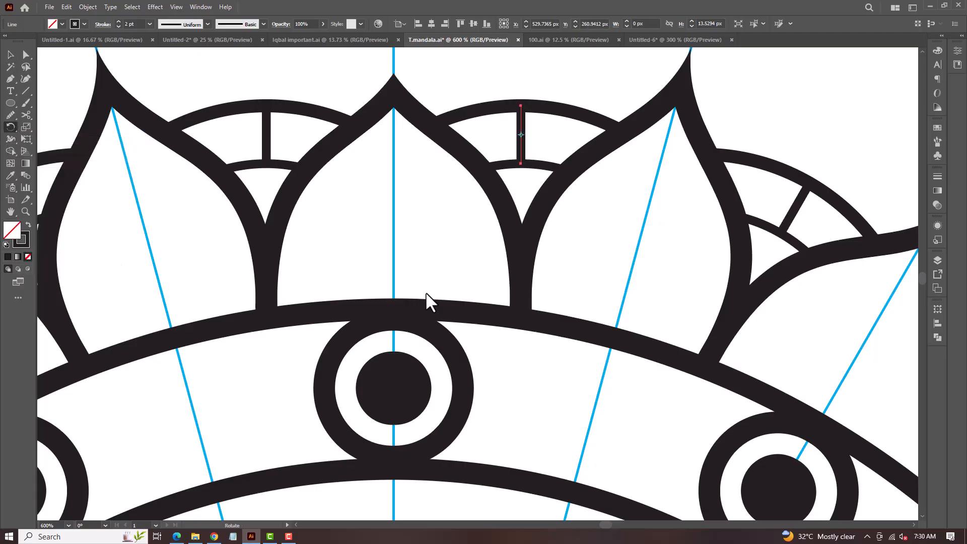
left_click(524, 318, "alt")
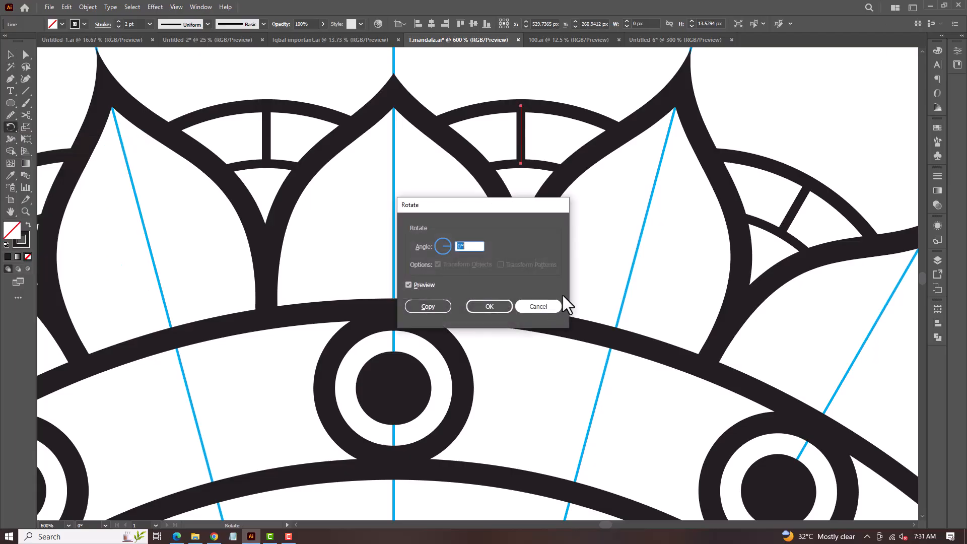
key("Up")
key("Up")
key("Up")
key("Up")
key("Up")
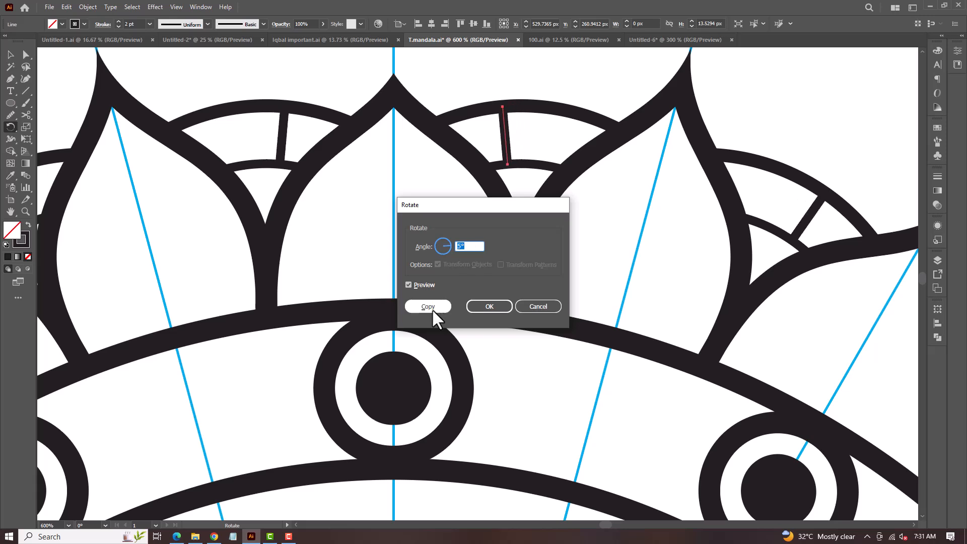
left_click(429, 306)
key("ctrl+d")
key("ctrl+d")
key("ctrl+d")
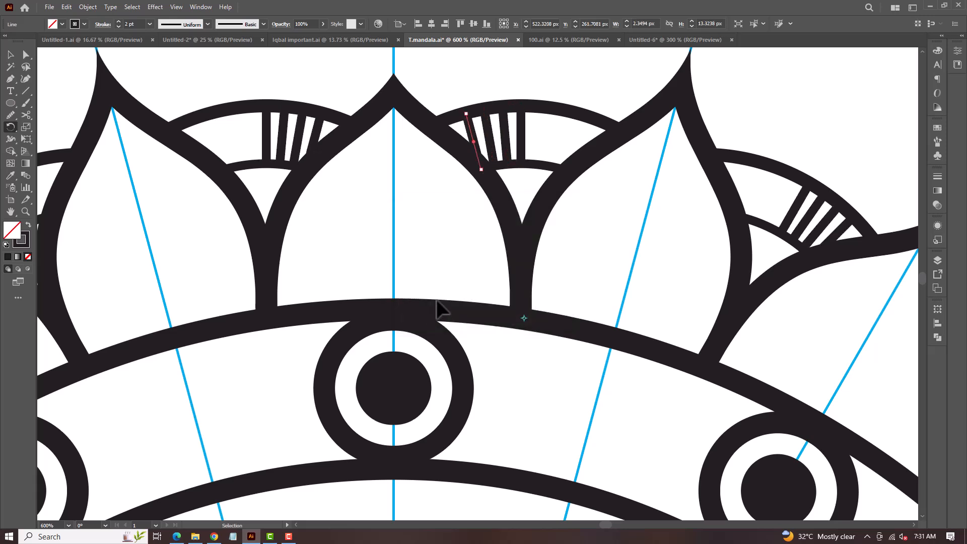
- Rotate a copy of the last line by -5° about the same base point and repeat it until lines fill the arcs' other half
left_click(524, 319, "alt")
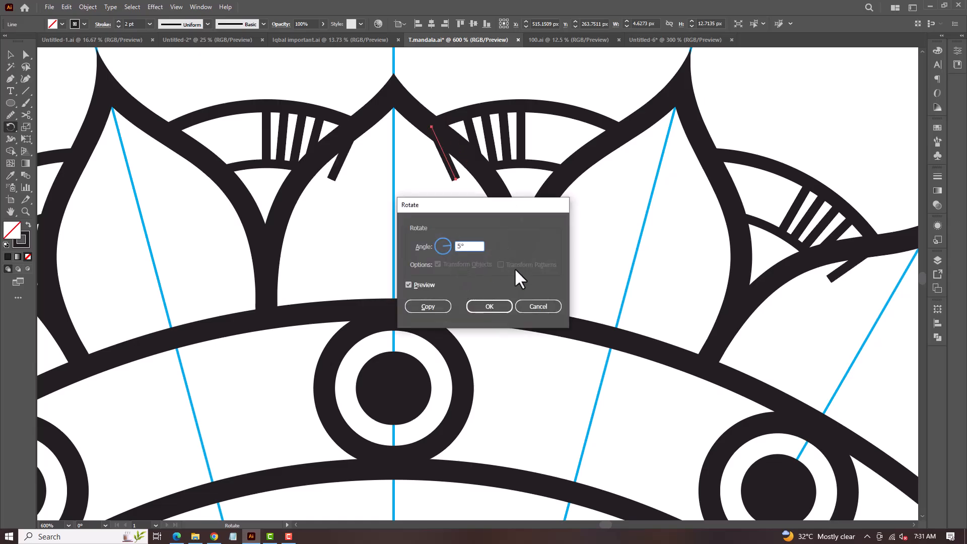
type("-5")
left_click(427, 307)
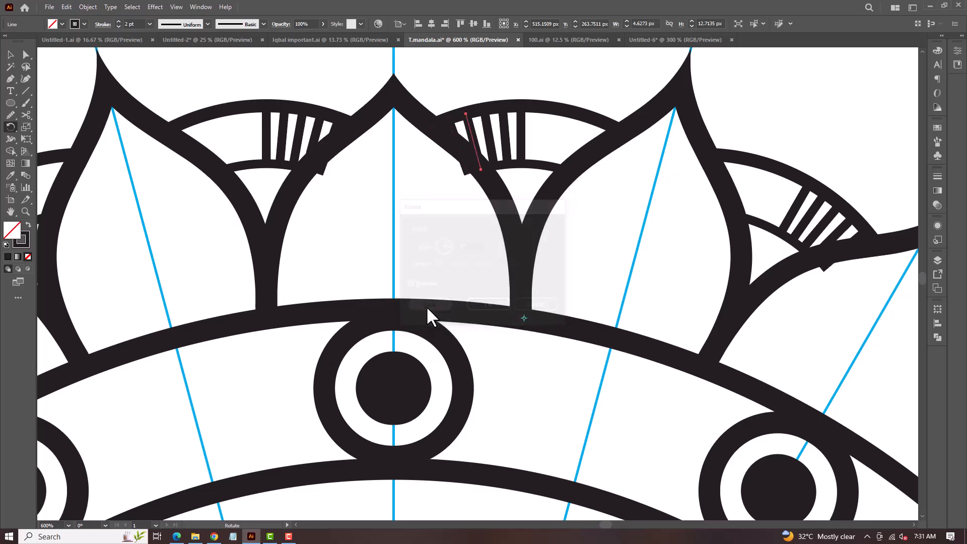
key("ctrl+d")
key("ctrl+d")
key("ctrl+d")
key("ctrl+d")
key("ctrl+d")
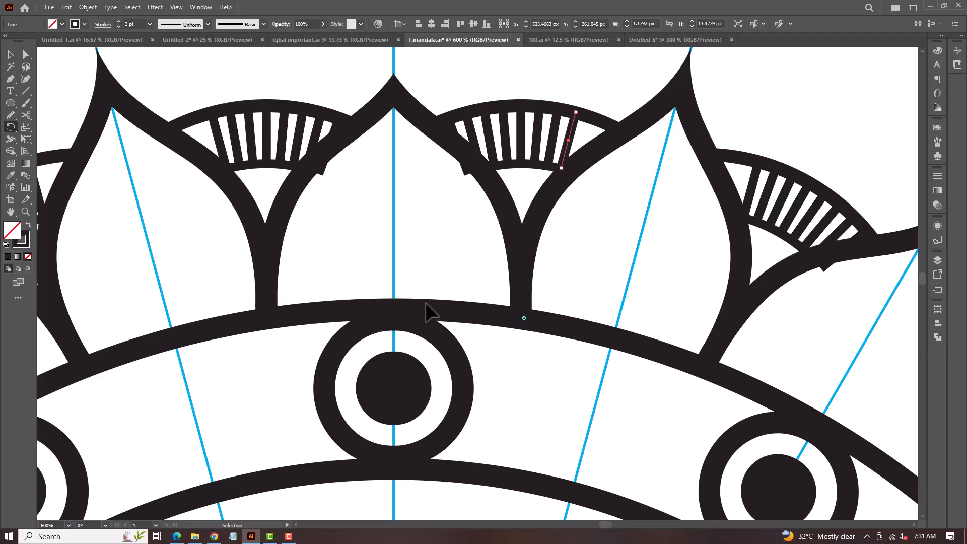
key("ctrl+d")
left_click(6, 58)
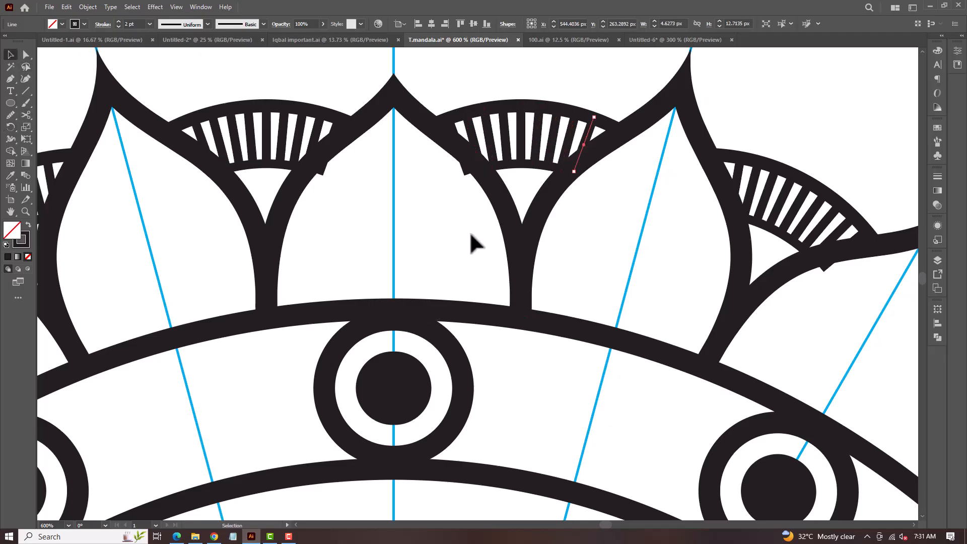
- Shorten the outermost line of the lined arc so that its end stays within the petal's thick outline
left_click(456, 190)
scroll(461, 163, "up", 1)
left_click(473, 171)
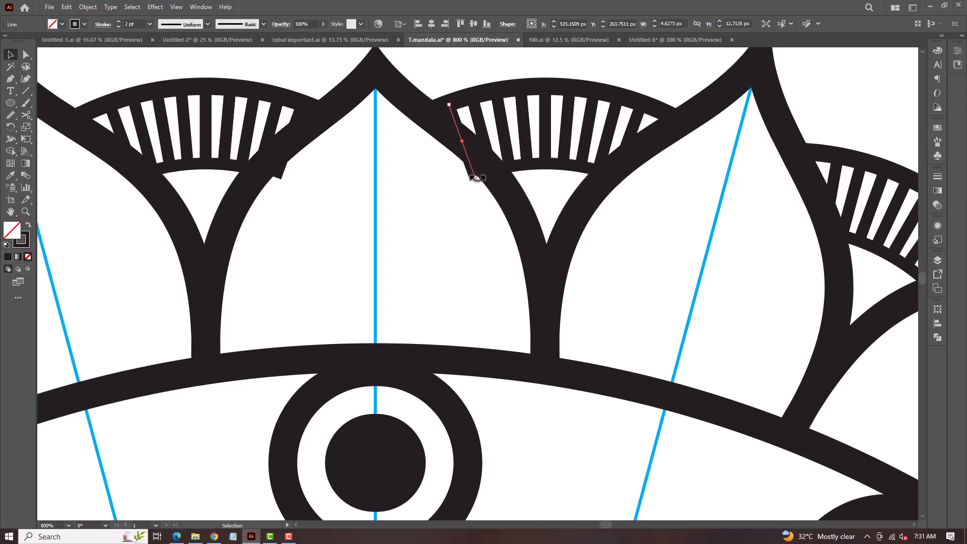
left_click_drag(477, 177, 467, 152)
left_click(452, 221)
scroll(468, 169, "down", 6)
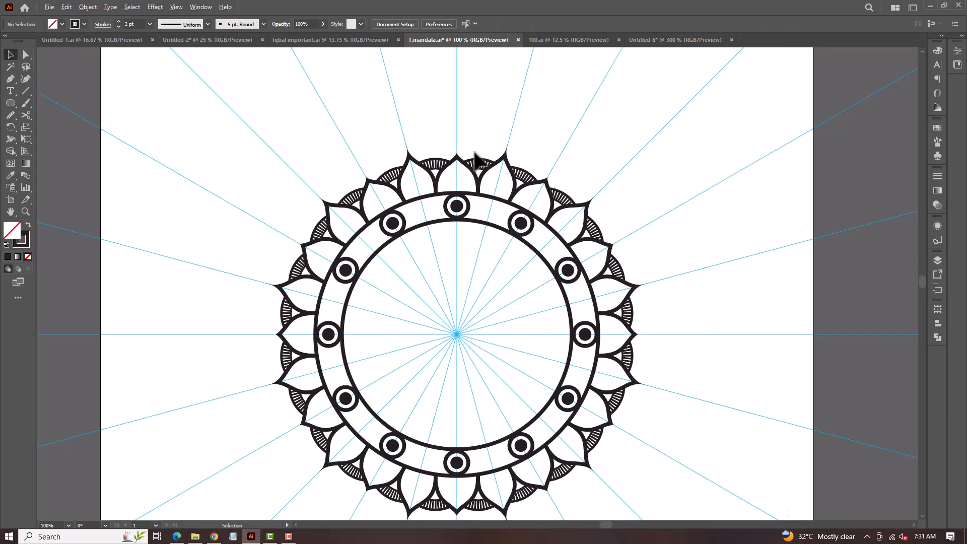
- Set the stroke to 1 pt and draw a circle about 7.8 px wide centred on the vertical guide, in the top petal's upper half
scroll(457, 204, "up", 3)
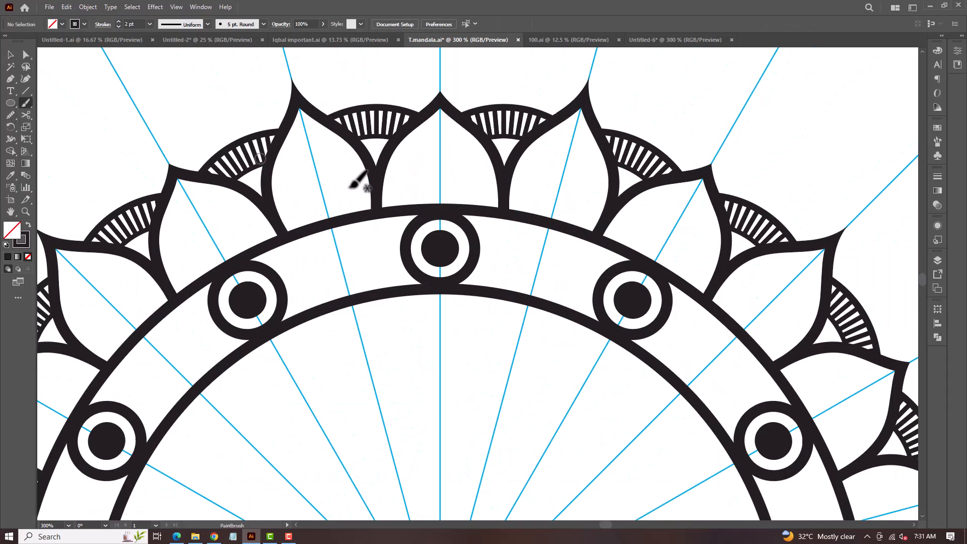
scroll(444, 183, "up", 1)
left_click_drag(444, 184, 441, 334)
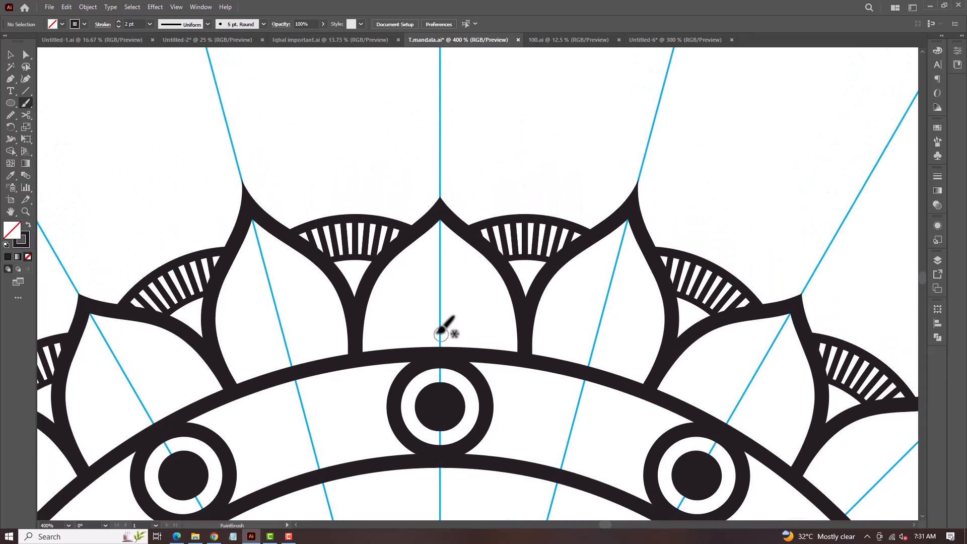
scroll(455, 341, "up", 1)
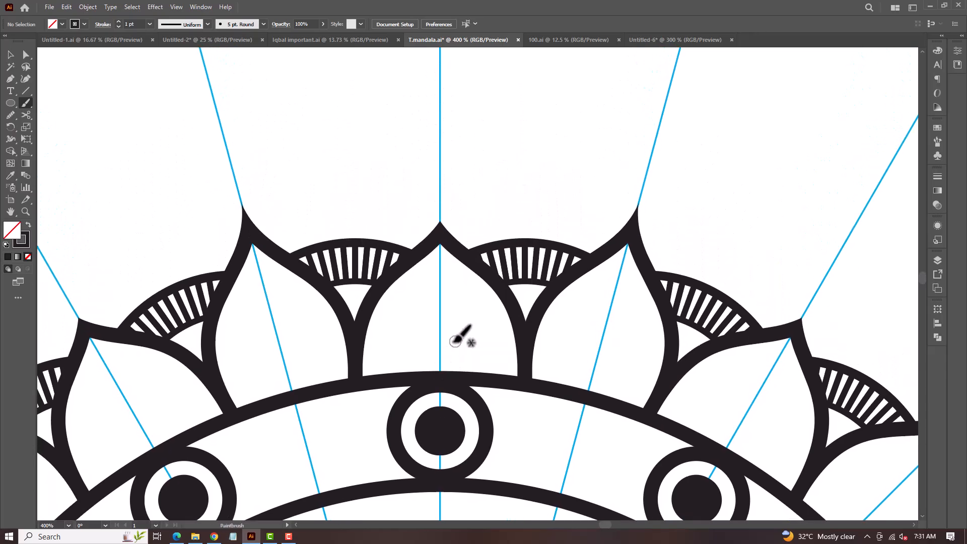
left_click(10, 103)
left_click_drag(440, 285, 453, 289)
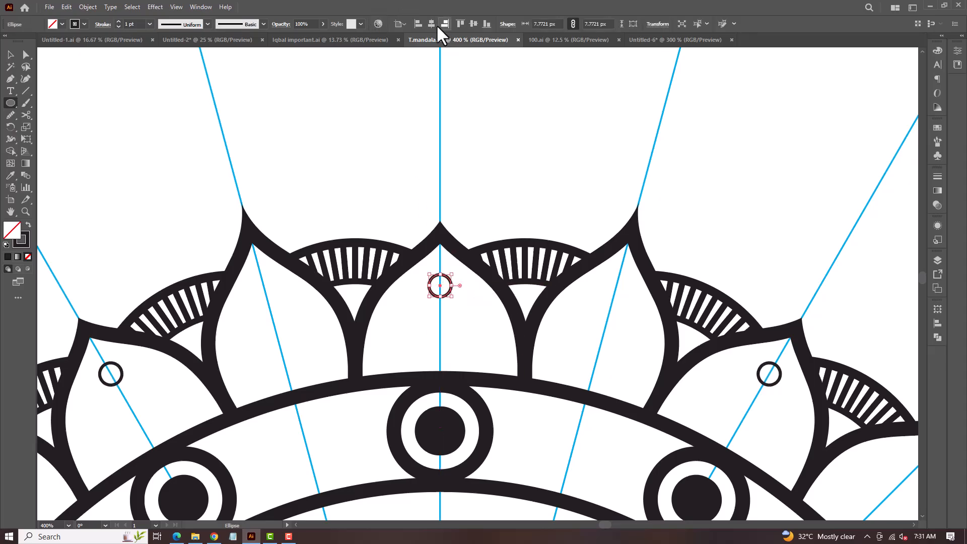
- Stretch the circle into a teardrop by moving its lowest anchor point down the guide to the petal's base
left_click(11, 55)
left_click(26, 55)
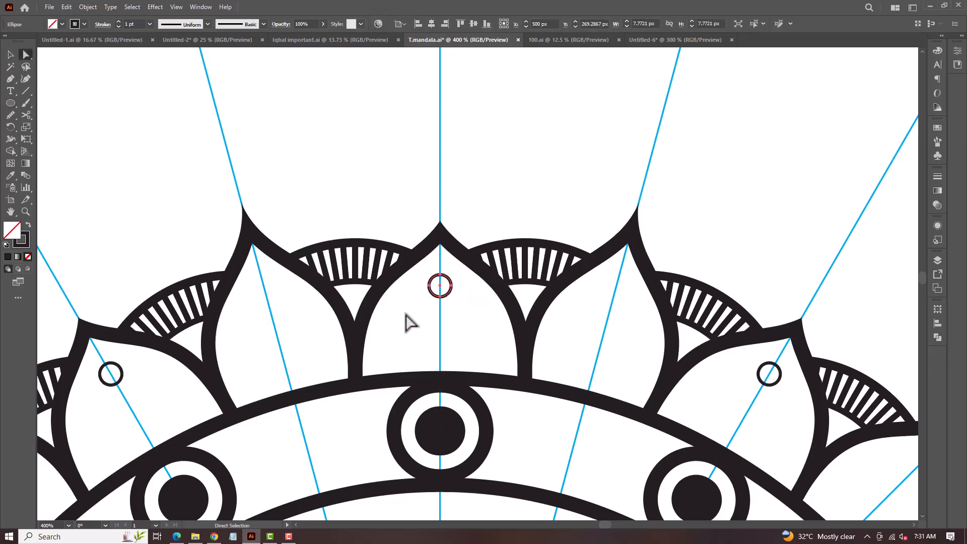
left_click_drag(439, 298, 437, 385)
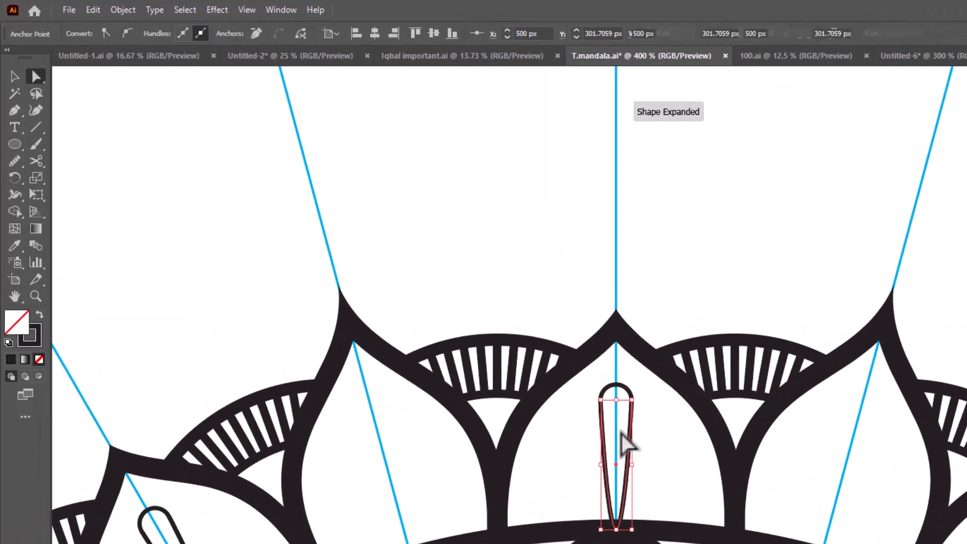
- Add a narrower, upside-down copy of the teardrop at its base and make the copy taller
left_click(446, 285)
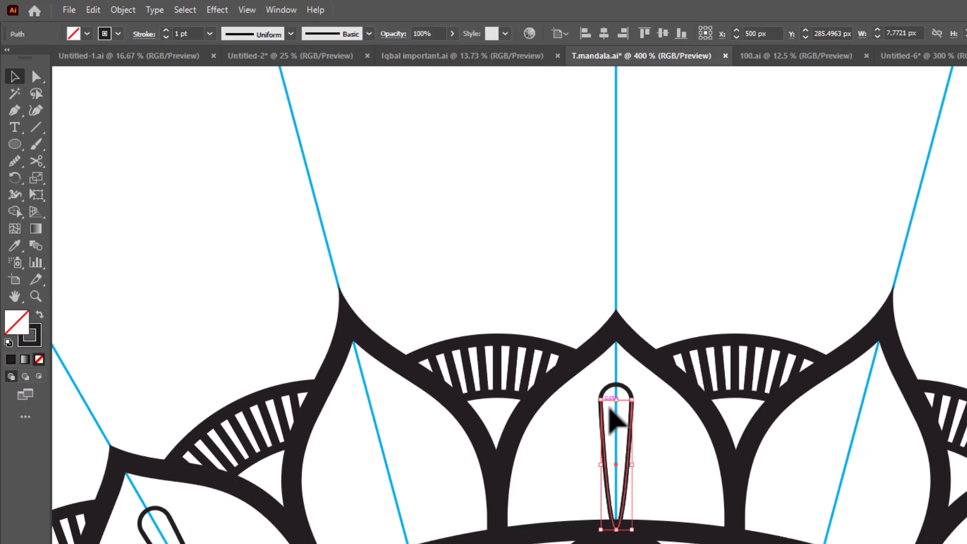
left_click_drag(619, 400, 609, 530)
scroll(622, 471, "up", 1)
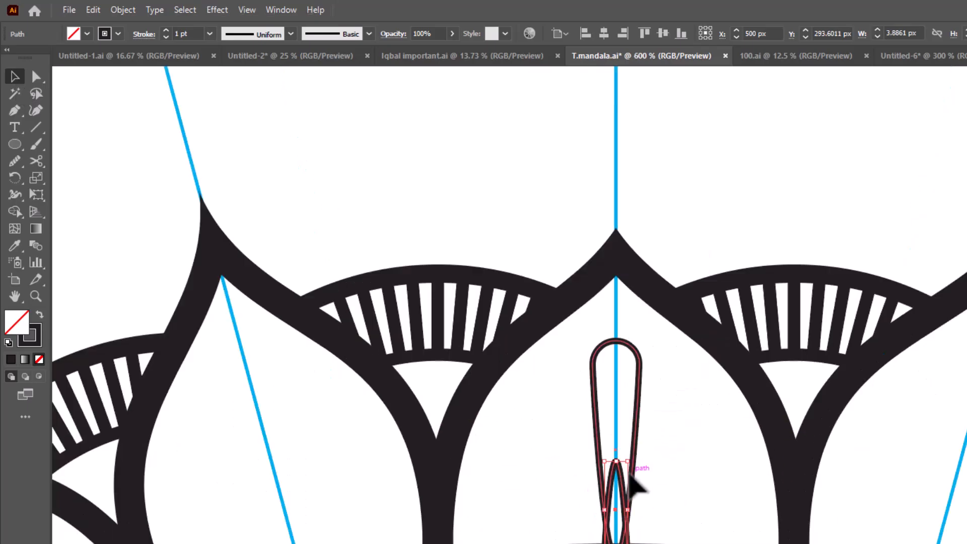
left_click_drag(615, 462, 616, 397)
left_click(675, 459)
scroll(680, 442, "down", 3)
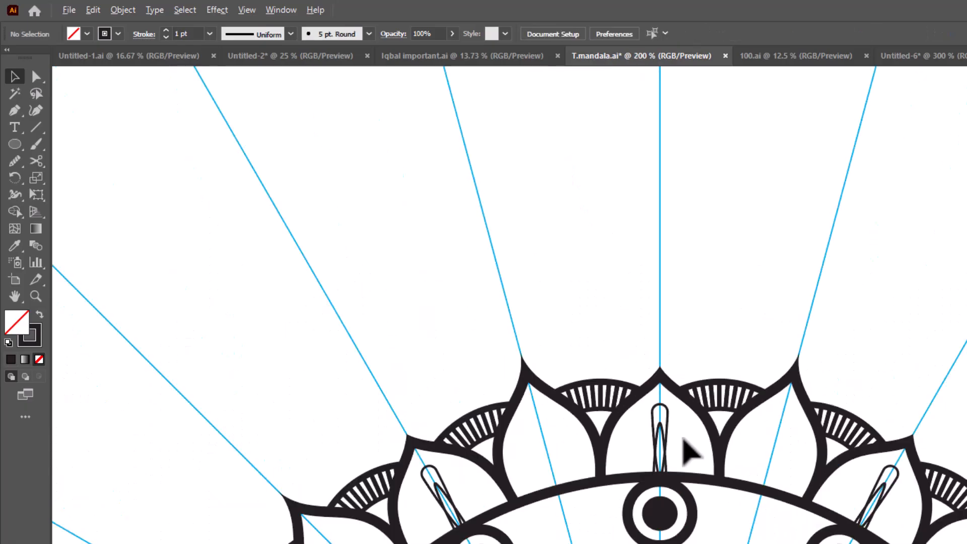
scroll(683, 450, "up", 3)
scroll(642, 503, "down", 3)
scroll(686, 442, "up", 3)
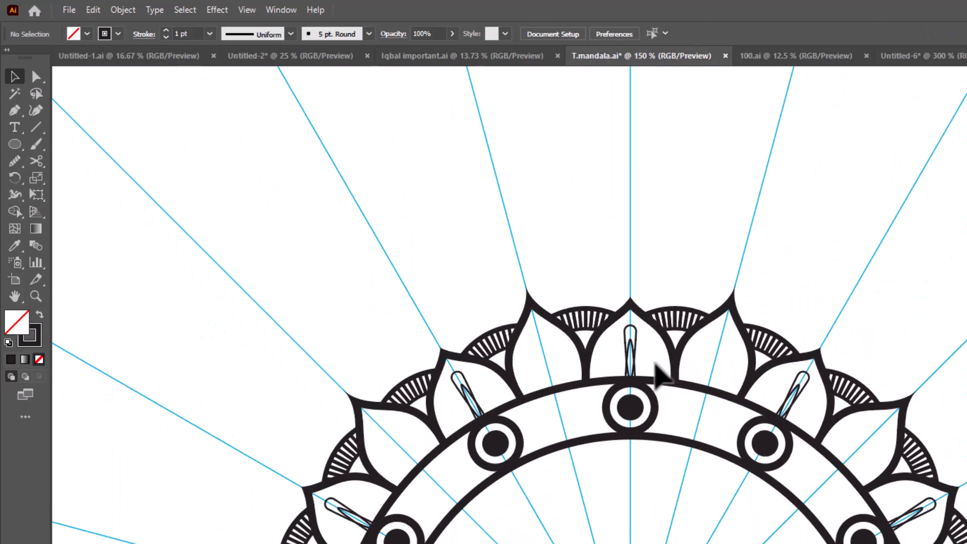
- Rotate a copy of the large teardrop by -20° about its base point and repeat the transformation twice
left_click(611, 283)
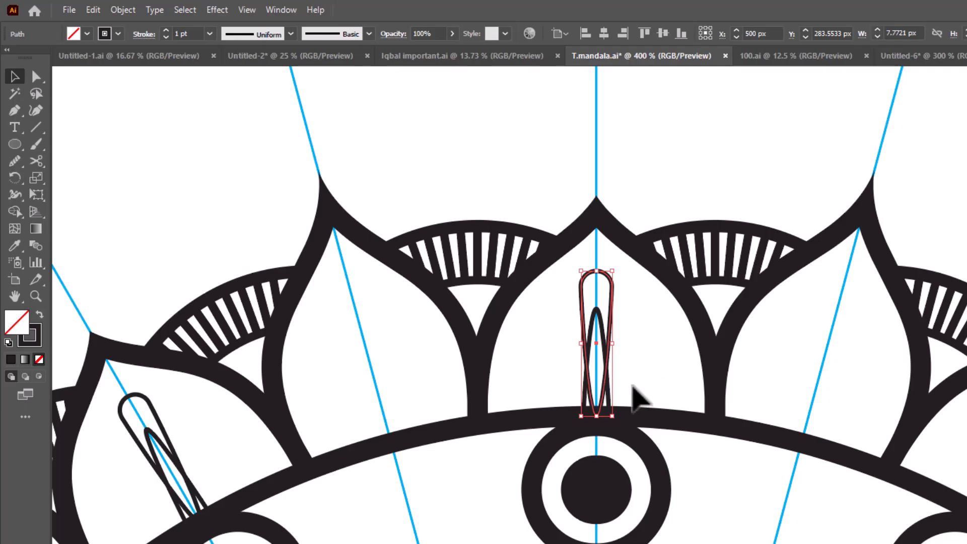
left_click(14, 177)
left_click(596, 416, "alt")
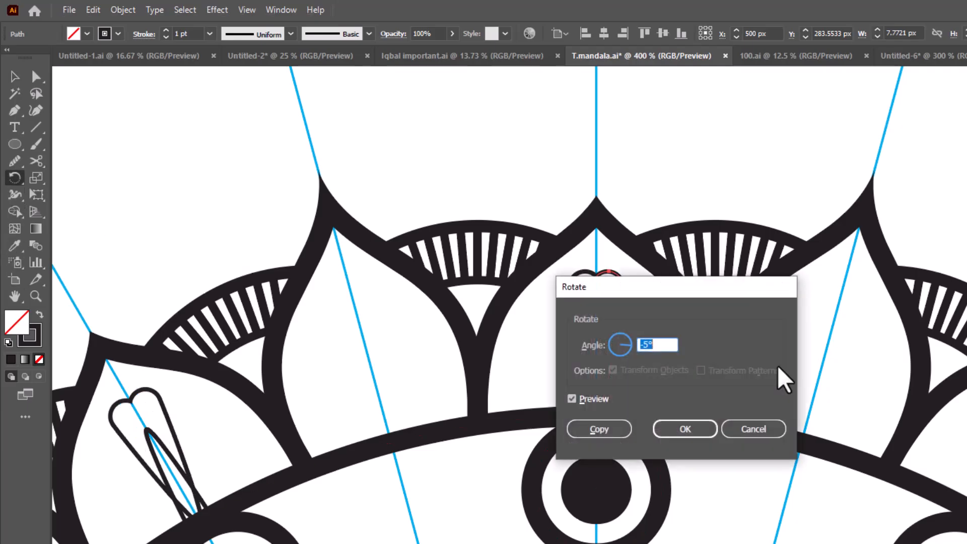
left_click_drag(656, 293, 875, 280)
scroll(878, 330, "down", 8)
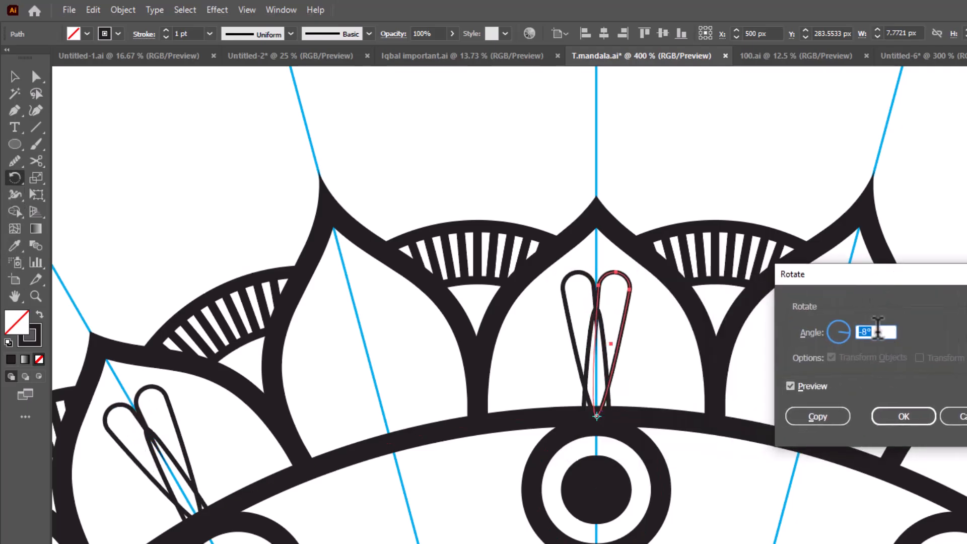
scroll(878, 330, "down", 6)
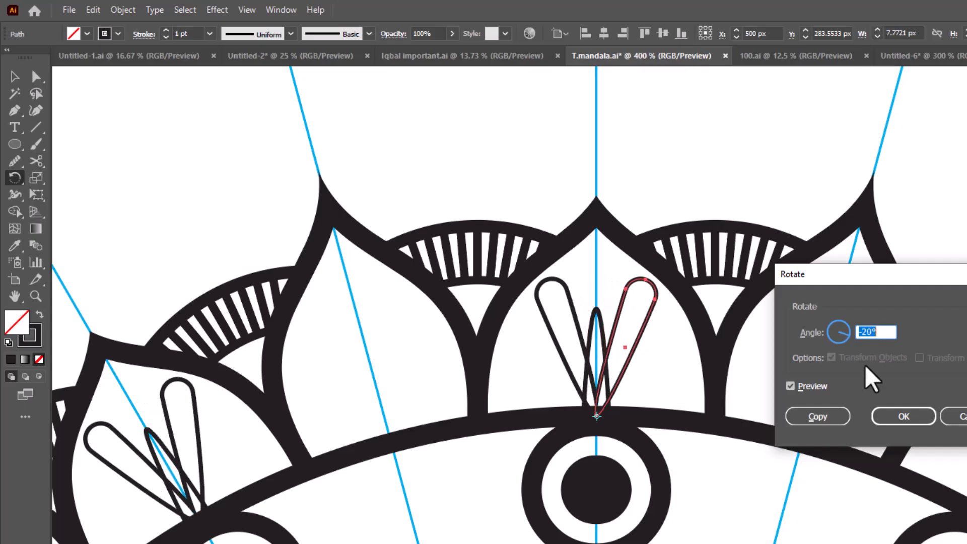
left_click(825, 416)
key("ctrl+d")
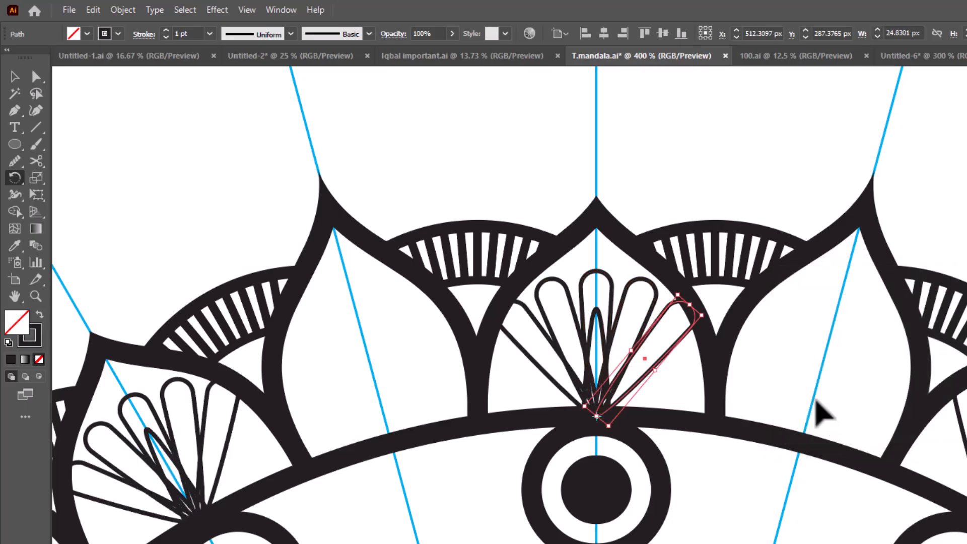
key("ctrl+d")
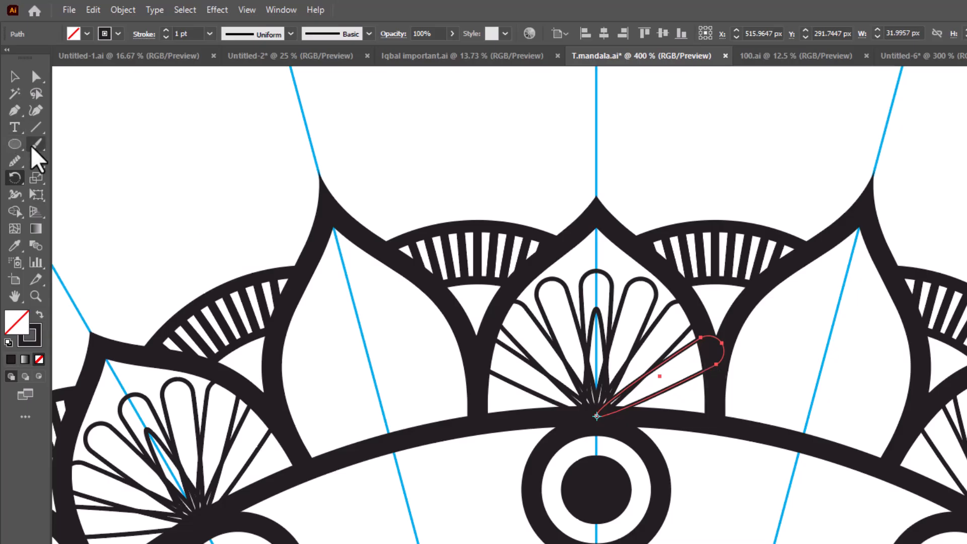
- Shrink the two outermost teardrop copies toward the base so that they fit inside the petal outline
key("v")
scroll(701, 343, "up", 2)
left_click_drag(750, 347, 660, 319)
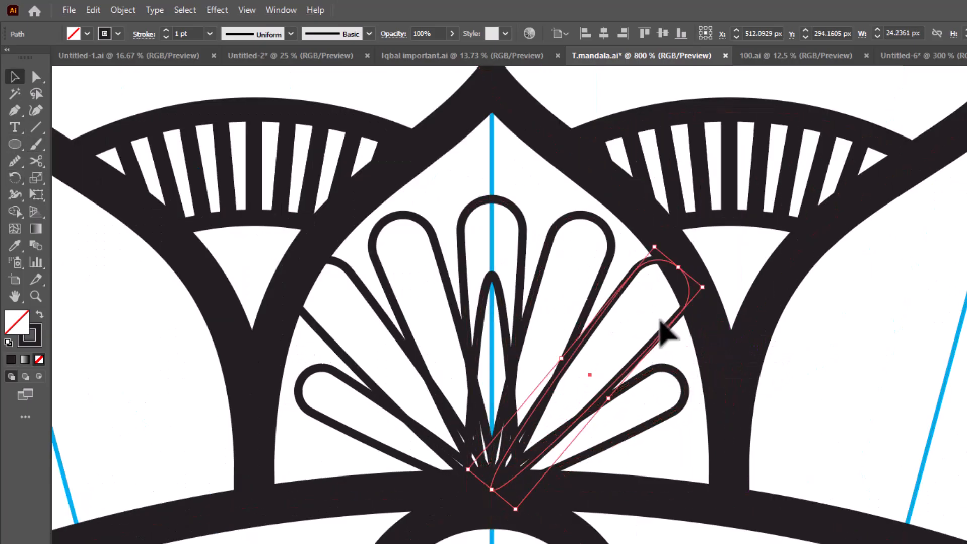
left_click_drag(677, 279, 652, 296)
- Resize the narrow inverted shape at the centre of the teardrop fan from its lower end
left_click(505, 299)
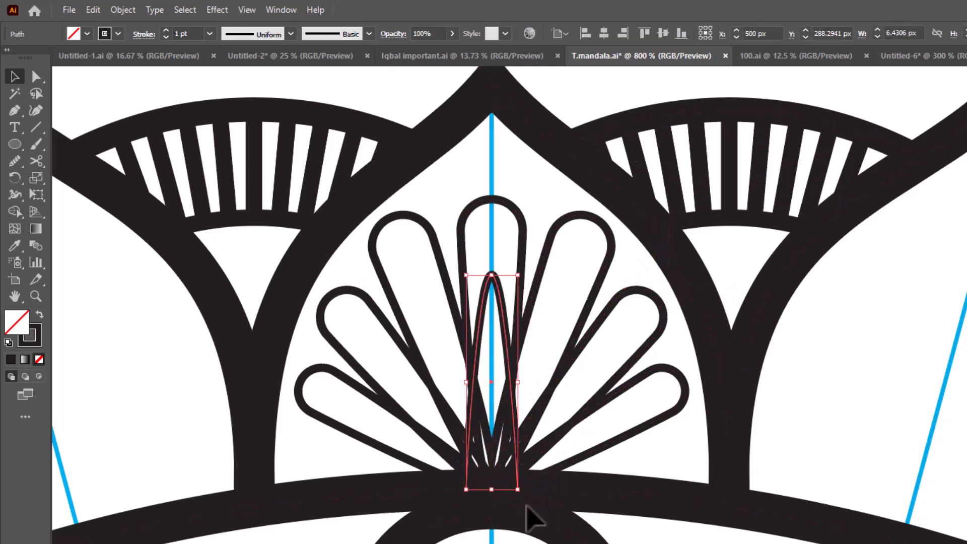
left_click_drag(492, 490, 492, 344)
left_click(550, 325)
scroll(550, 320, "down", 4)
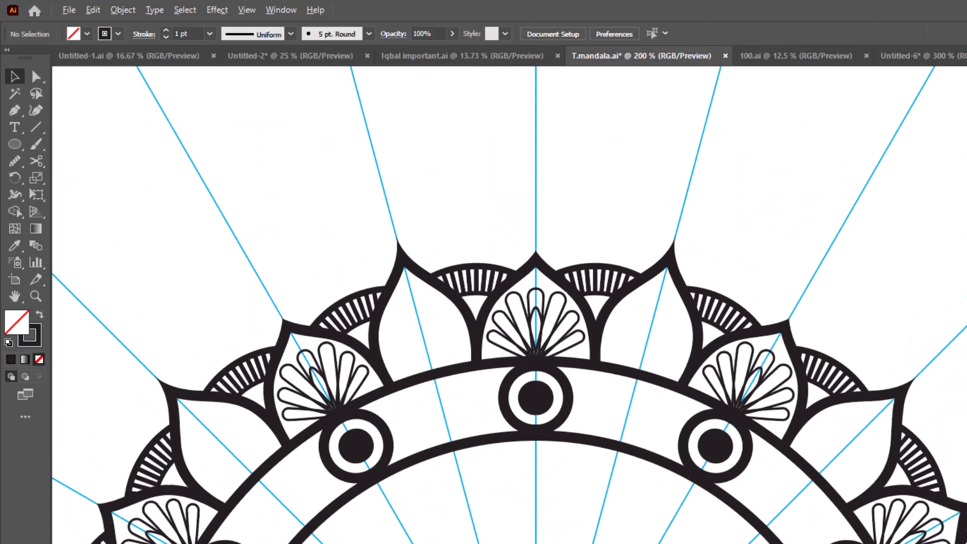
scroll(550, 315, "down", 3)
scroll(571, 298, "up", 1)
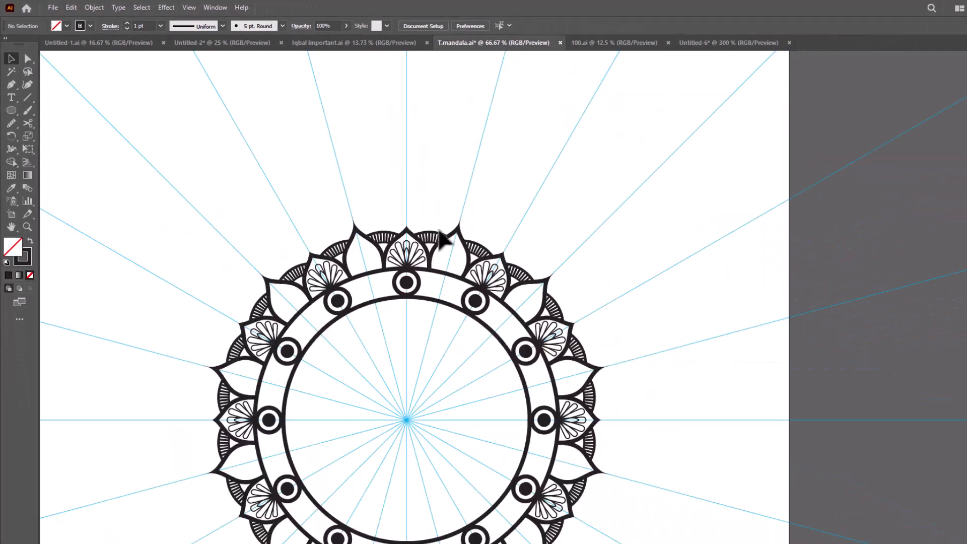
- Paint a curled scroll rising from the neighbouring empty petal's base, and a wavy stroke from it ending in a dot near the guide
scroll(441, 238, "up", 4)
left_click_drag(454, 281, 434, 259)
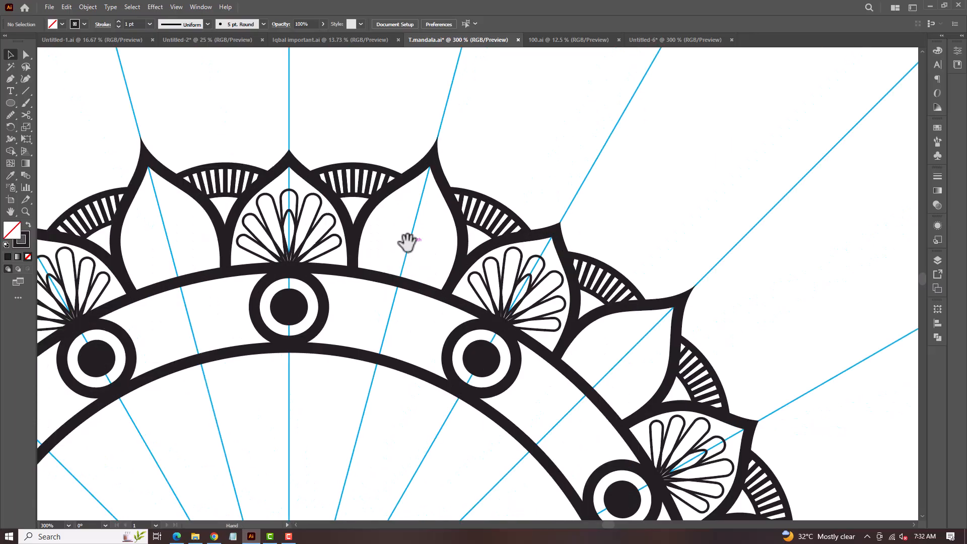
scroll(410, 263, "up", 2)
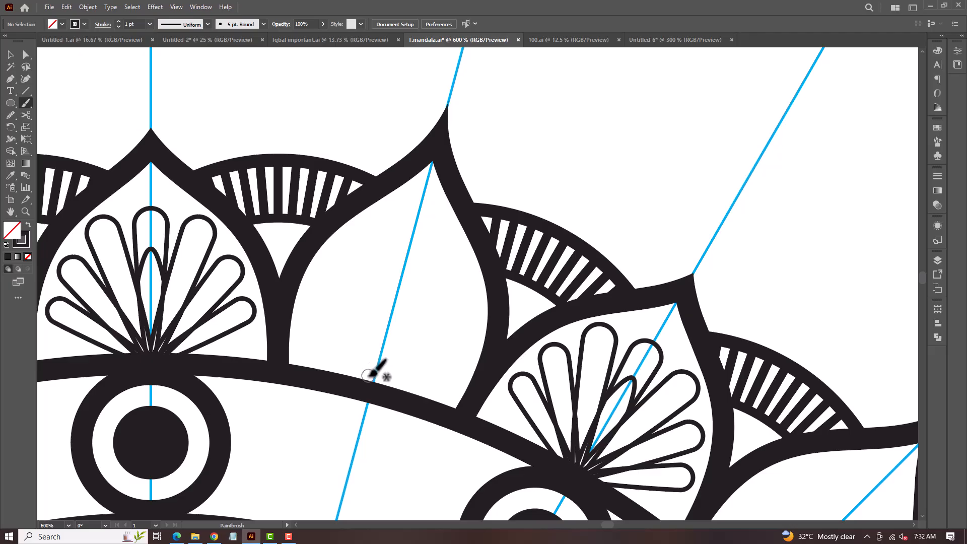
left_click_drag(371, 374, 398, 395)
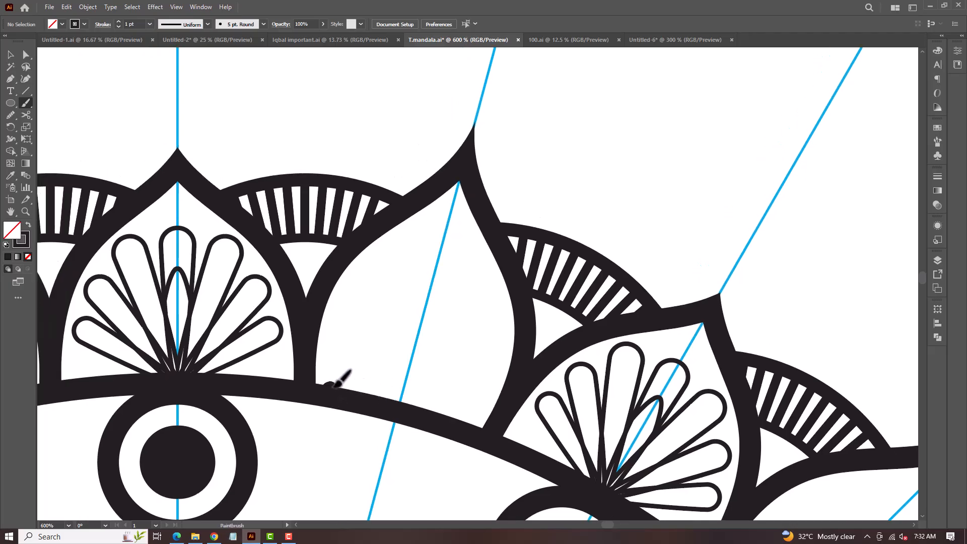
mouse_move(376, 364)
left_mouse_down()
mouse_move(400, 306)
mouse_move(372, 309)
mouse_move(411, 345)
mouse_move(392, 398)
left_mouse_up()
scroll(410, 300, "down", 1)
scroll(403, 348, "up", 2)
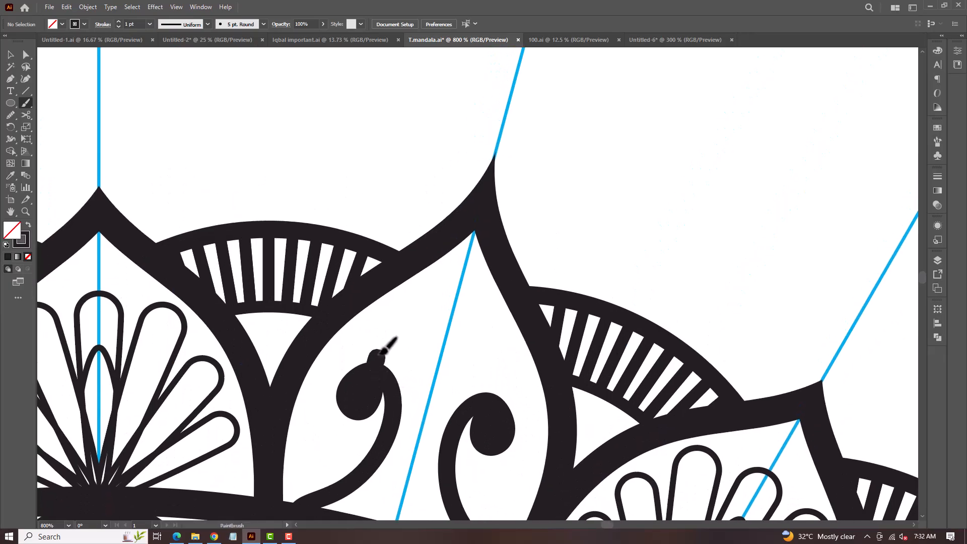
left_click_drag(436, 307, 437, 305)
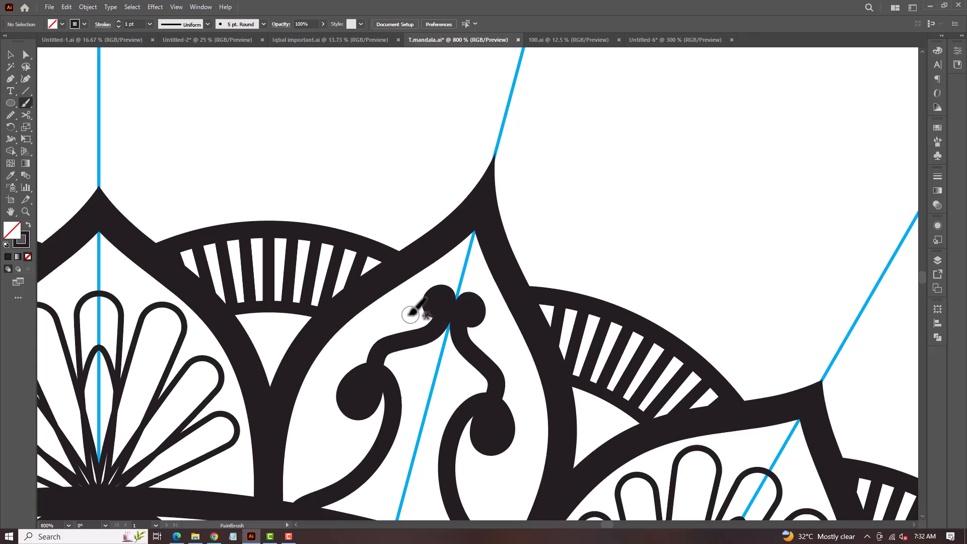
- Paint a pointed leaf along the guide between the scrolls, with a small mound under it at the petal's base
scroll(426, 350, "down", 1)
mouse_move(427, 358)
left_mouse_down()
mouse_move(482, 240)
mouse_move(468, 259)
mouse_move(454, 337)
mouse_move(425, 345)
left_mouse_up()
scroll(460, 274, "up", 1)
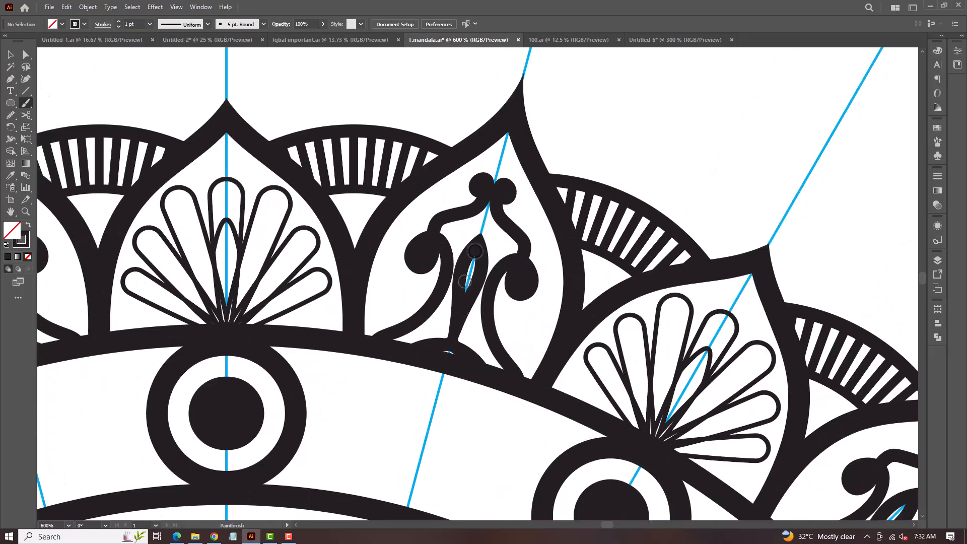
- Paint three dots in a row between the wavy stroke and the leaf, with the last one on the guide
scroll(468, 252, "down", 2)
scroll(468, 251, "up", 3)
scroll(425, 290, "down", 1)
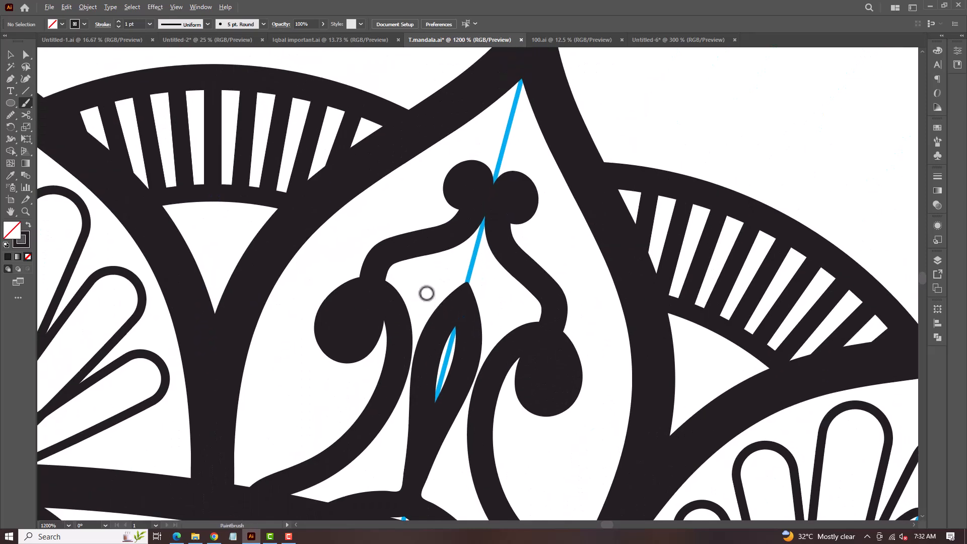
scroll(371, 255, "up", 4)
left_click(375, 291)
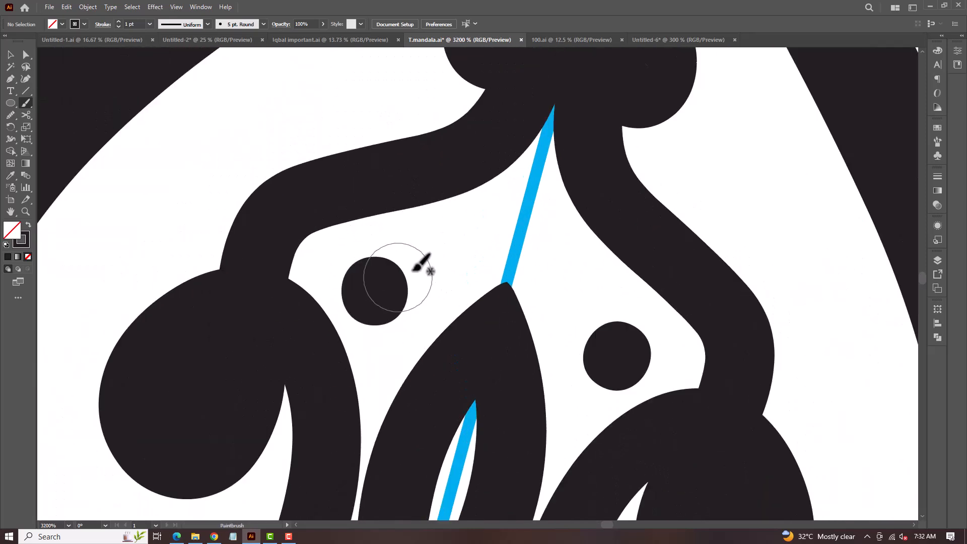
left_click(452, 248)
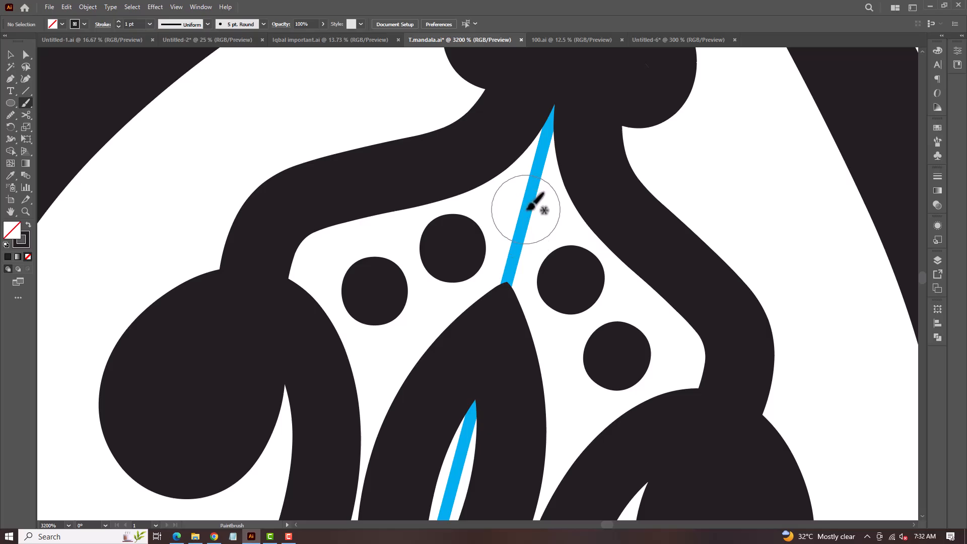
left_click(528, 210)
scroll(443, 298, "down", 7)
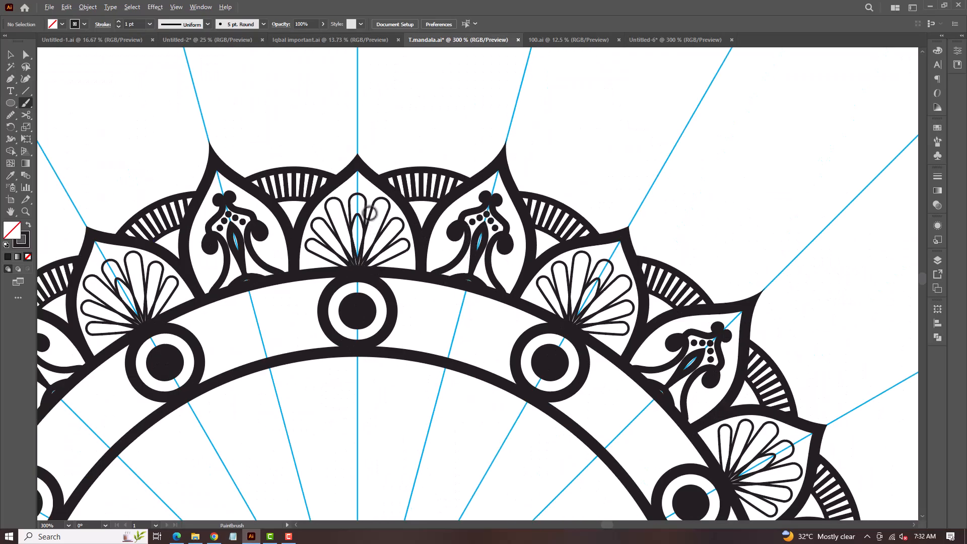
- Paint a row of five dots inside the teardrop beside the fan's central one, from its narrow end to its rounded end
scroll(369, 213, "up", 5)
left_click(375, 349)
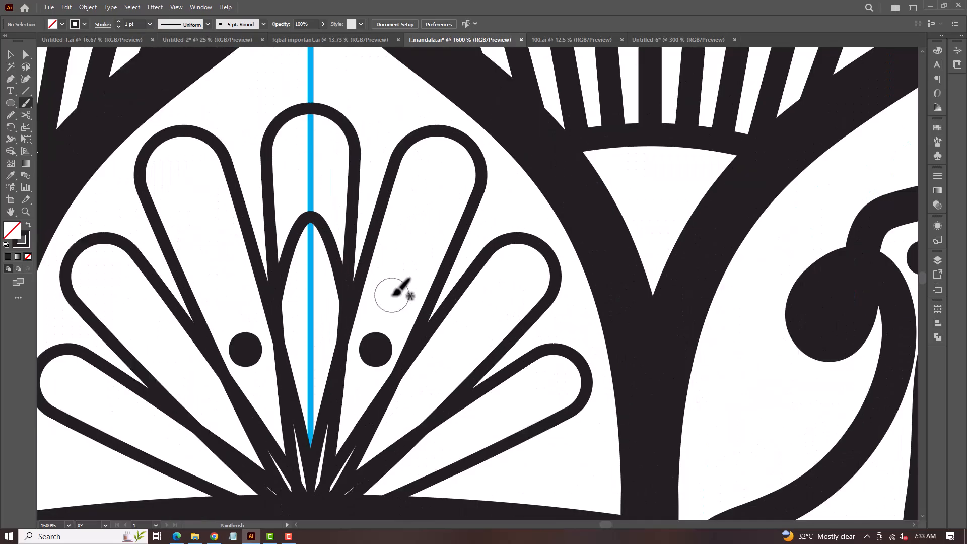
left_click(392, 294)
left_click(414, 245)
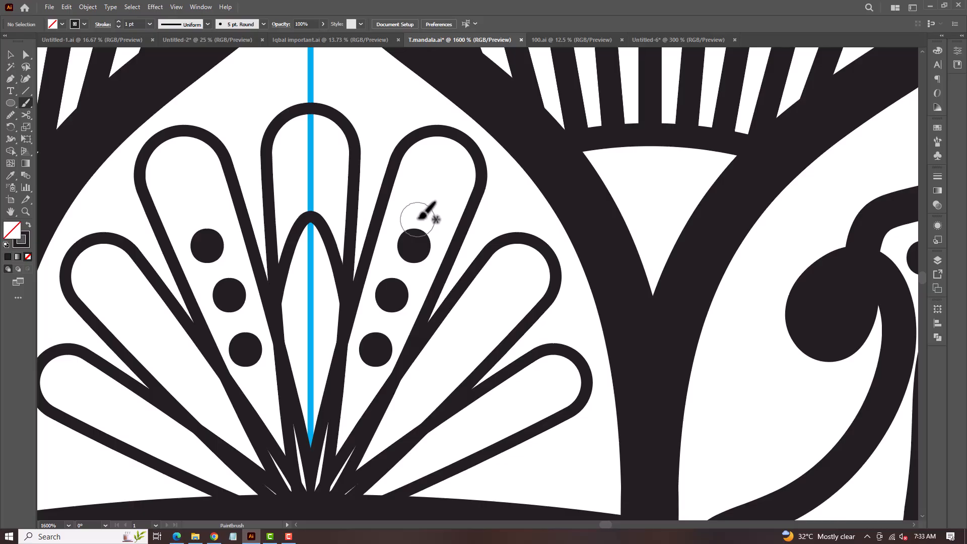
left_click(432, 198)
left_click(446, 160)
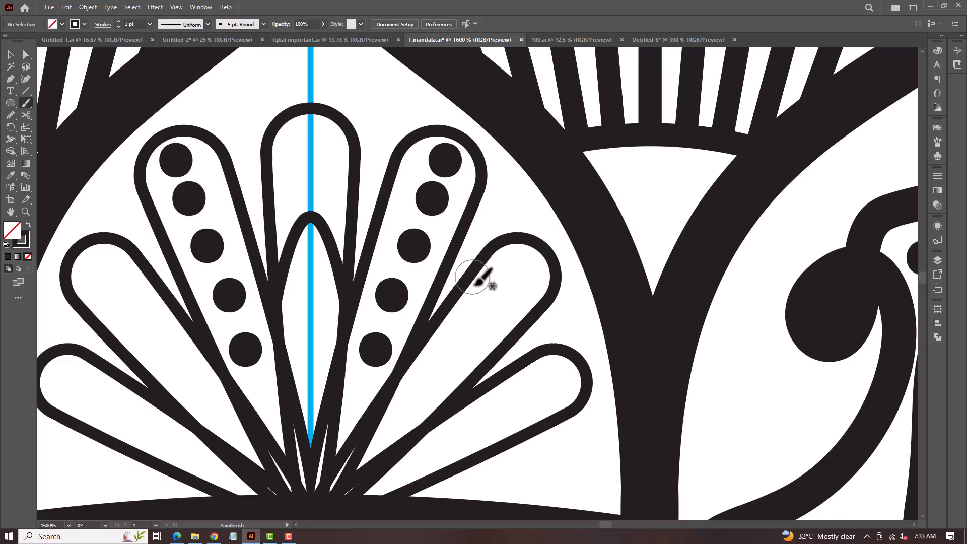
- Paint a row of four dots inside the fan's next teardrop, from its narrow end to its rounded end
left_click(423, 389)
left_click(458, 352)
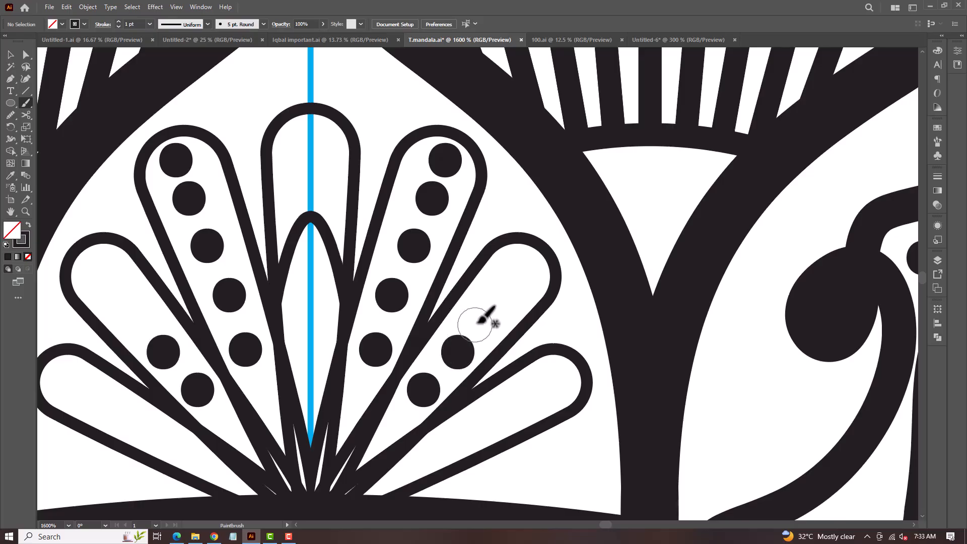
left_click(494, 311)
scroll(521, 276, "down", 4)
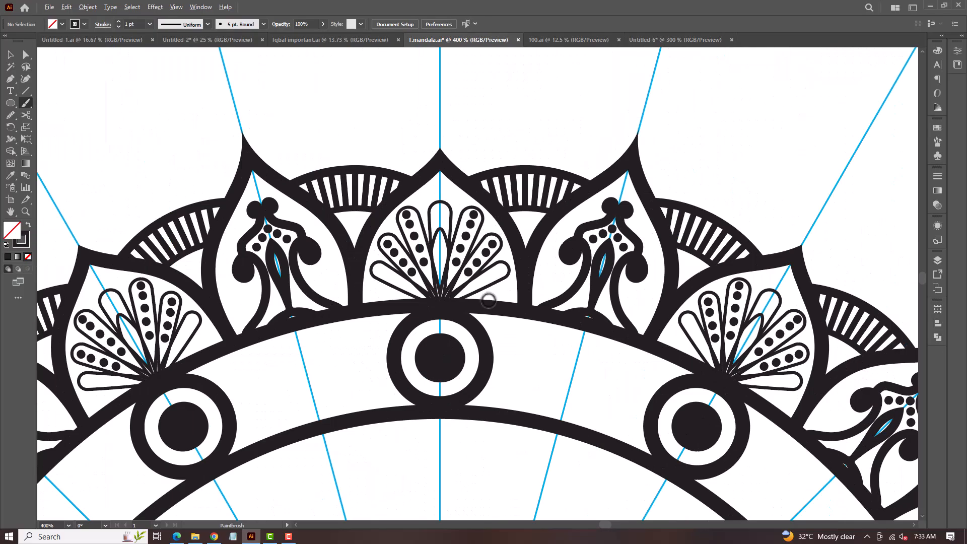
- Paint a row of three dots inside the fan's lowest teardrop, from its narrow end to its rounded end
scroll(488, 301, "up", 4)
left_click(456, 217)
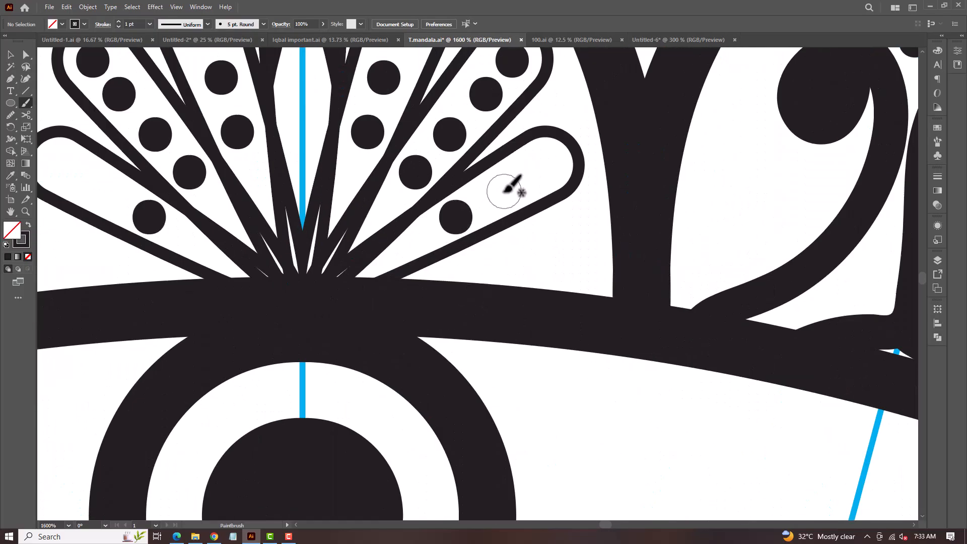
left_click(503, 192)
scroll(543, 170, "down", 4)
- Paint a single dot on the guide near the rounded end of the fan's central teardrop
scroll(534, 227, "up", 4)
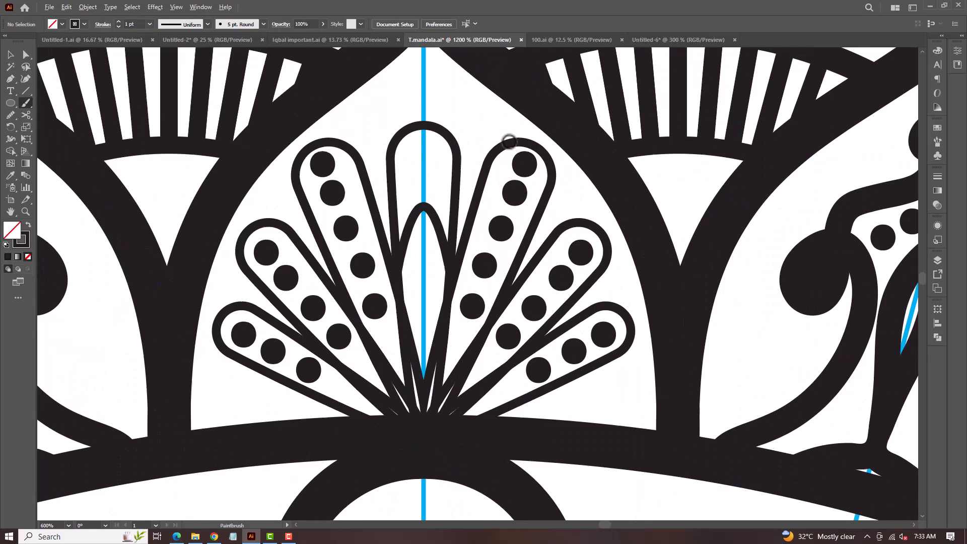
scroll(391, 167, "down", 8)
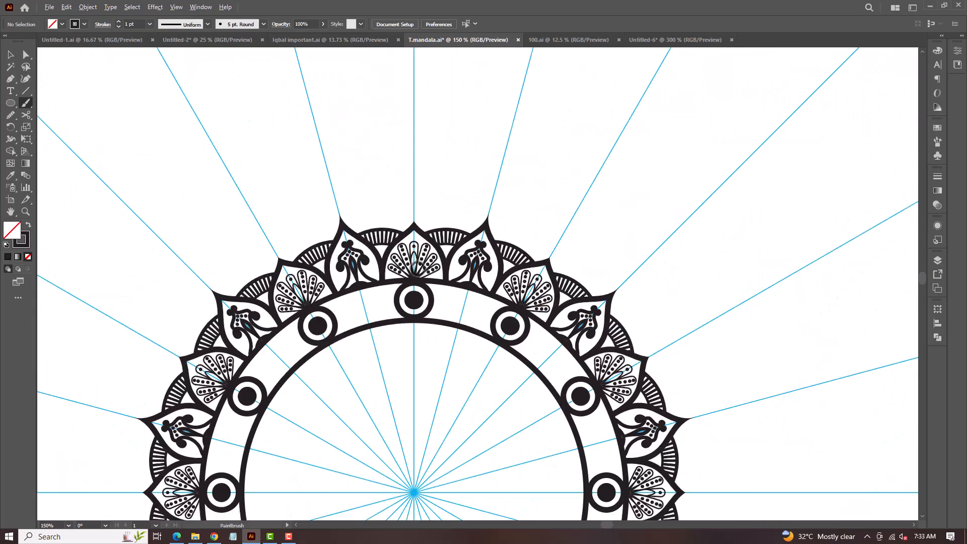
scroll(450, 215, "up", 1)
scroll(474, 252, "up", 1)
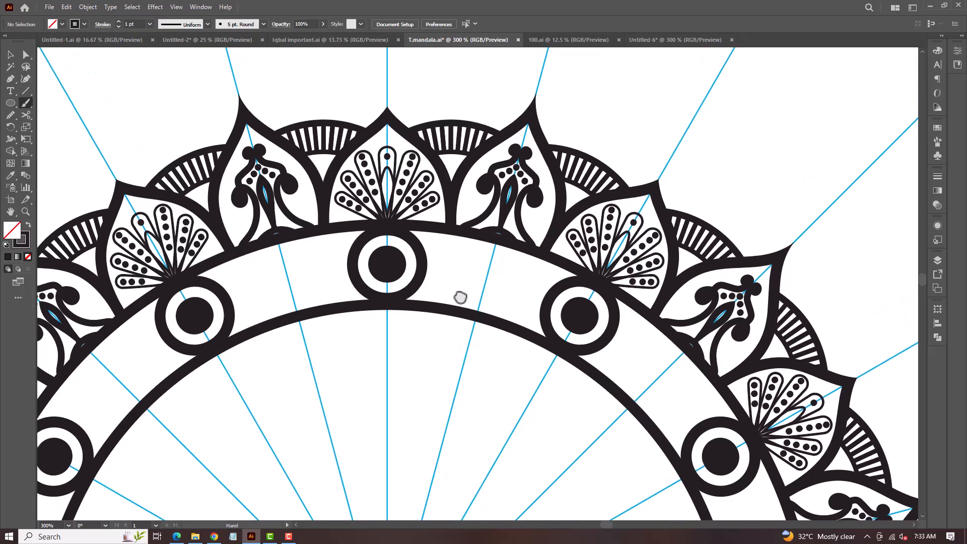
- Paint a short round-ended curl between the scroll petal's edge and its large scroll, with a dot above it
scroll(477, 206, "up", 4)
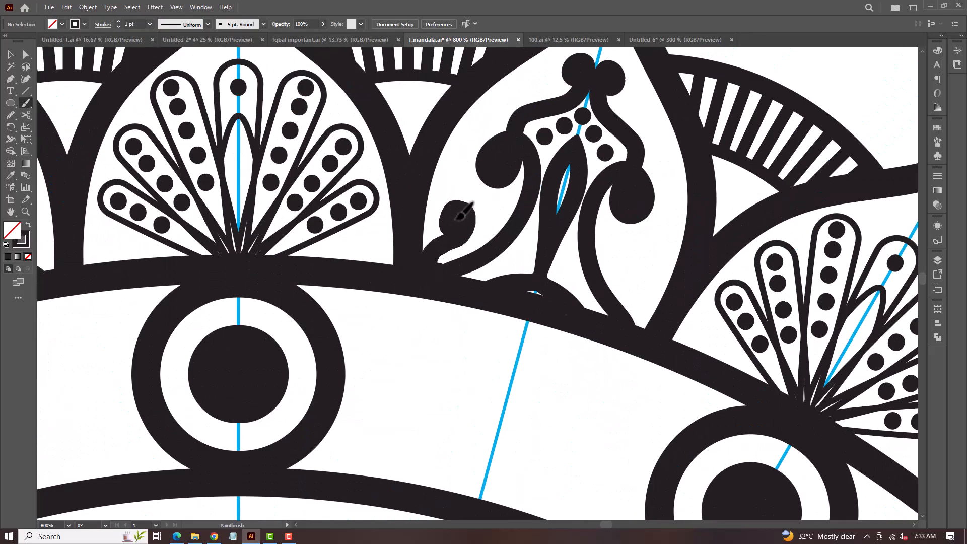
scroll(463, 210, "down", 4)
scroll(469, 255, "up", 6)
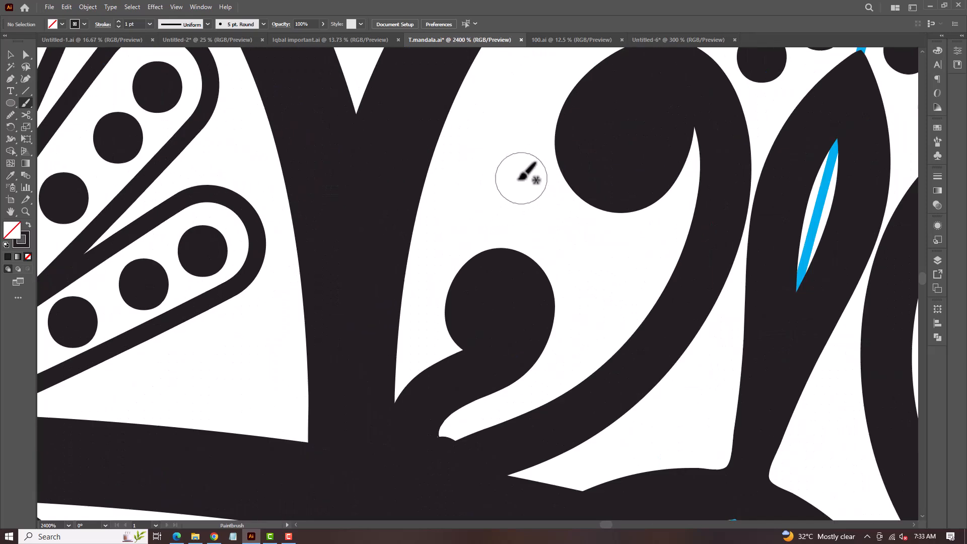
scroll(509, 183, "down", 2)
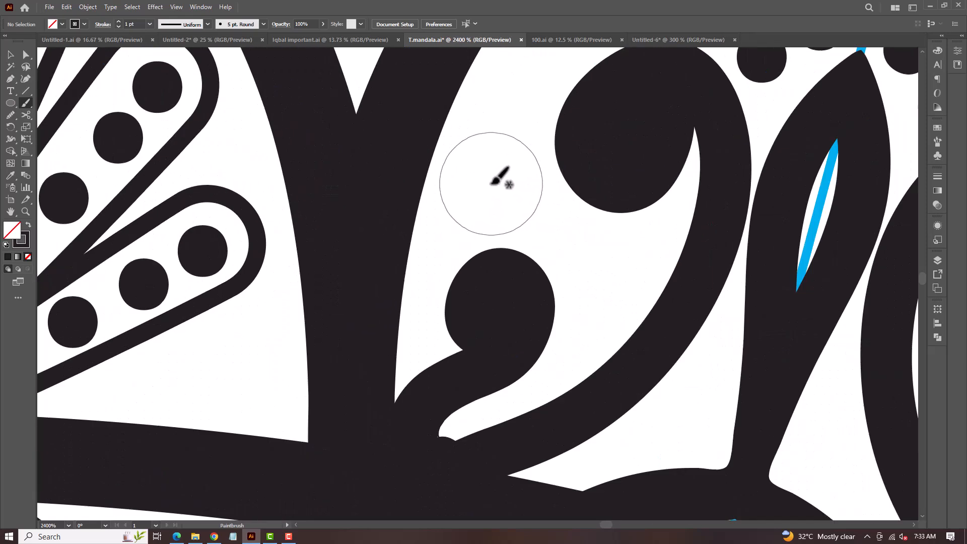
scroll(425, 230, "down", 4)
- Paint a pointed arch in the ring band between two circle medallions, rising from the inner ring and peaking on the guide
scroll(421, 373, "up", 3)
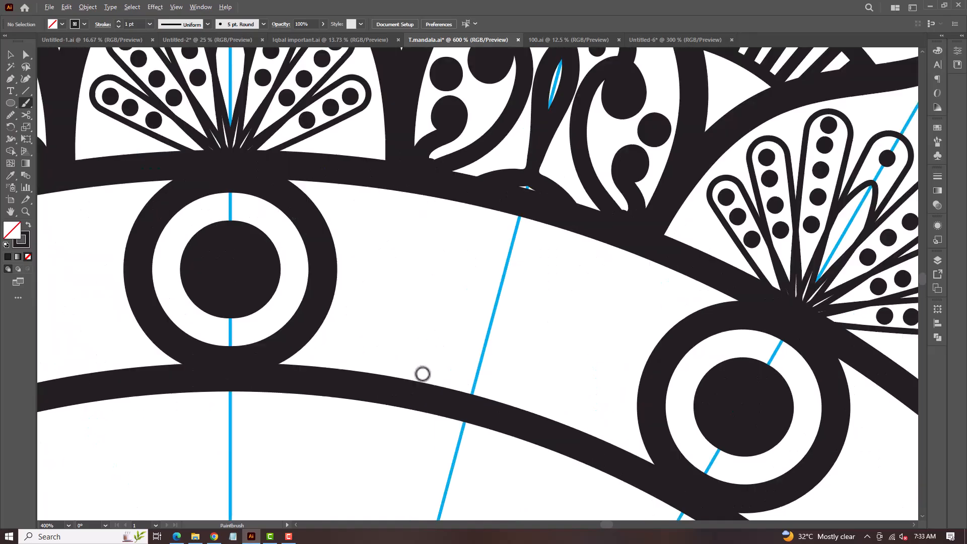
scroll(401, 385, "up", 1)
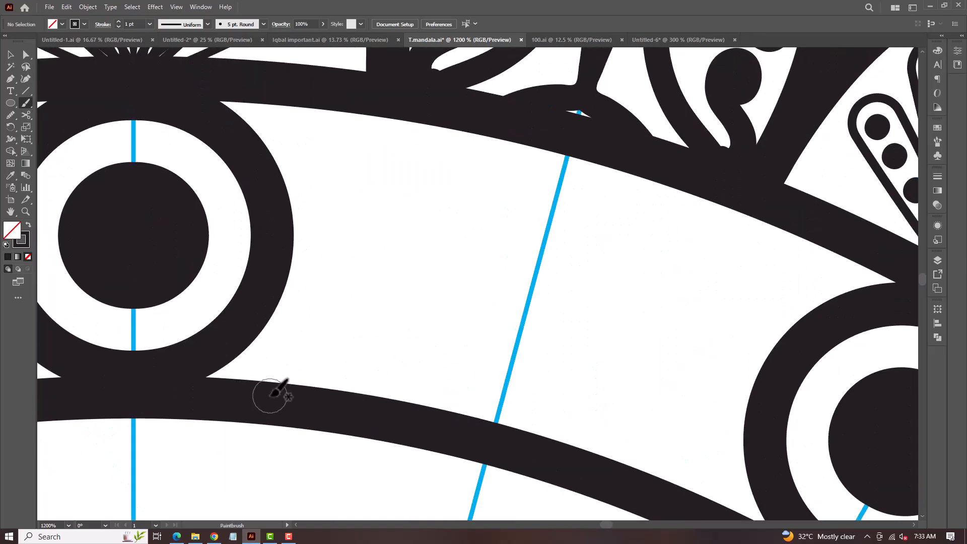
mouse_move(278, 381)
left_mouse_down()
mouse_move(549, 233)
mouse_move(690, 479)
left_mouse_up()
scroll(464, 296, "down", 3)
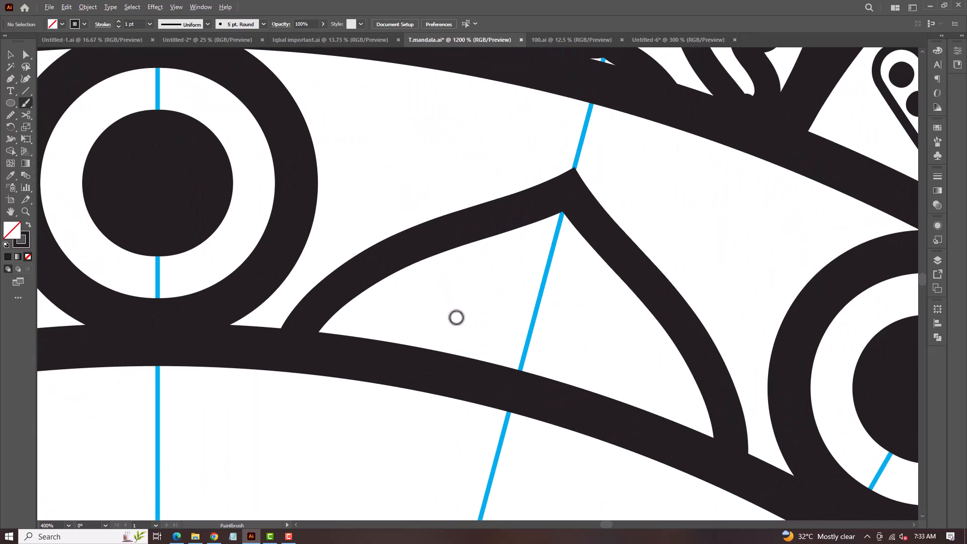
- Paint two smaller chevrons nested inside the band's pointed arch, with the innermost one solid against the inner ring
left_click_drag(357, 343, 670, 413)
scroll(568, 263, "down", 4)
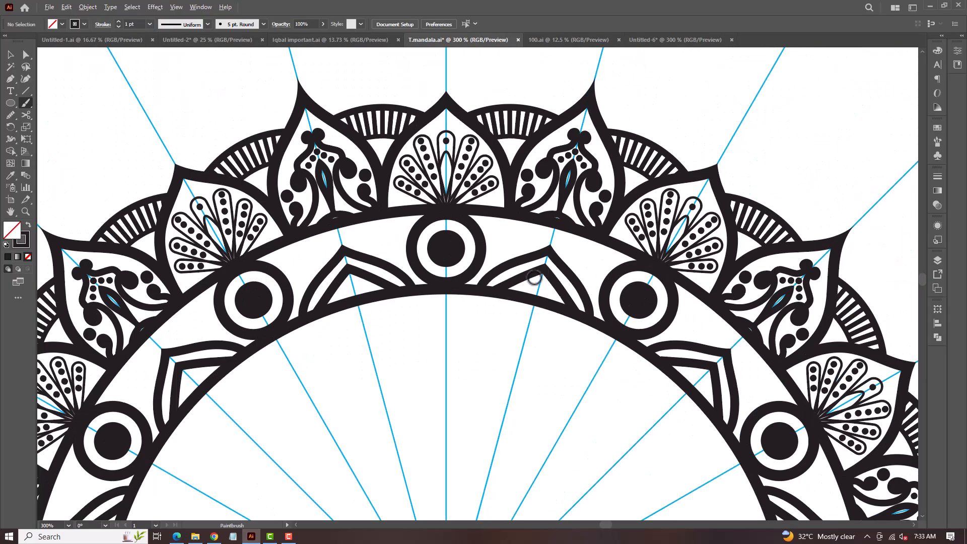
scroll(534, 277, "up", 3)
mouse_move(514, 313)
left_mouse_down()
mouse_move(587, 291)
mouse_move(542, 315)
left_mouse_up()
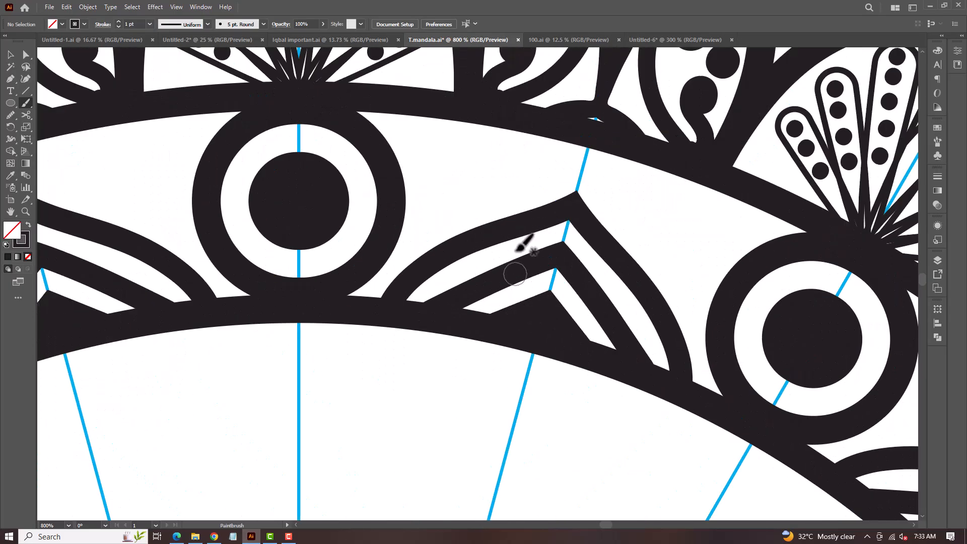
scroll(519, 227, "down", 8)
scroll(512, 210, "up", 7)
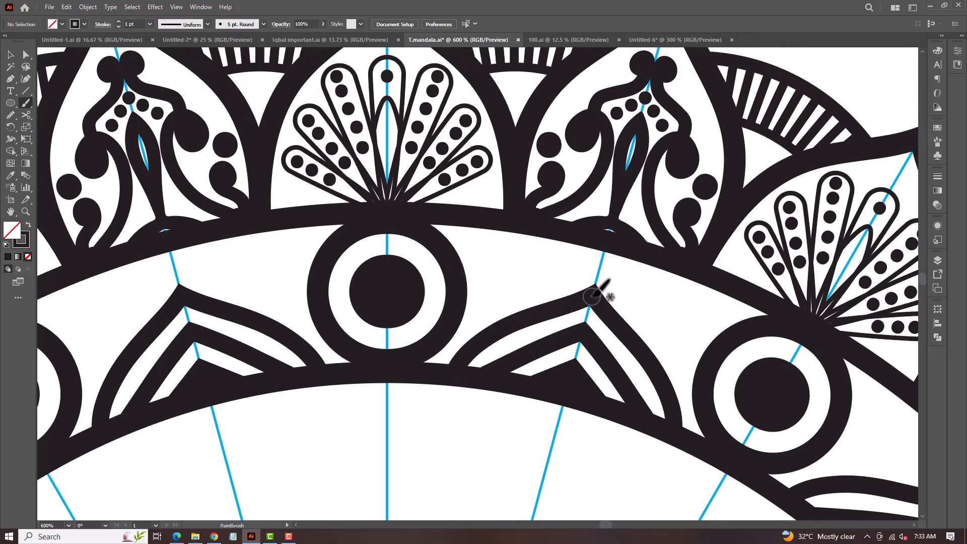
mouse_move(593, 292)
left_mouse_down()
mouse_move(514, 276)
mouse_move(515, 237)
left_mouse_up()
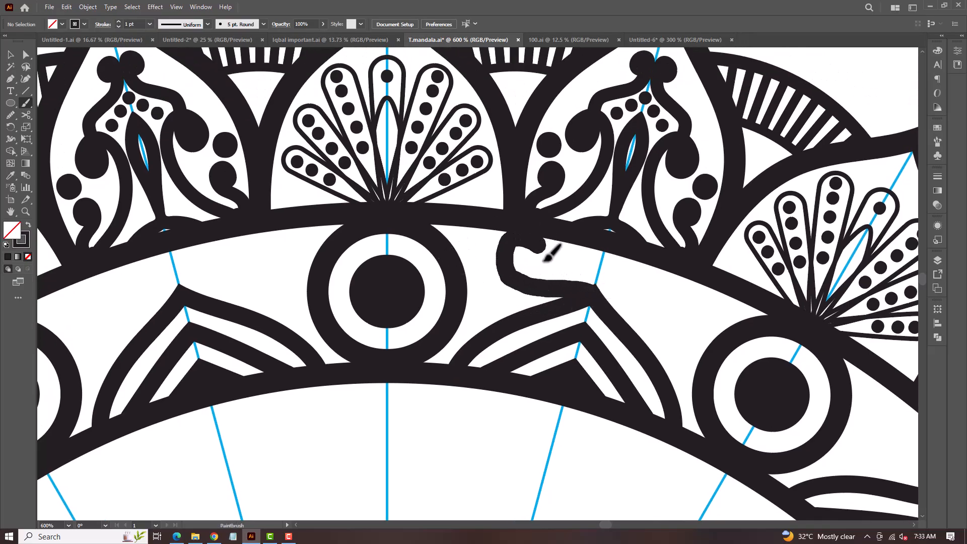
key("ctrl+z")
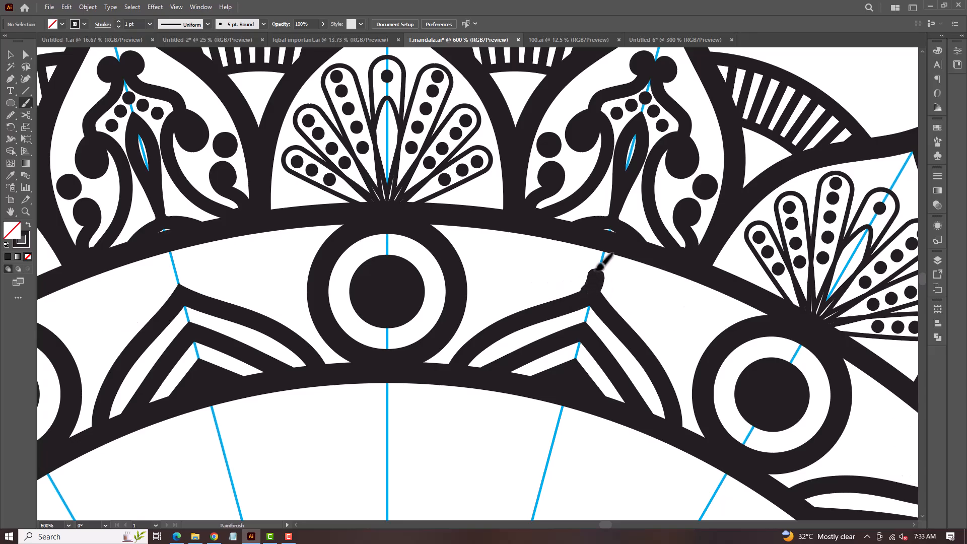
left_click_drag(596, 271, 576, 264)
key("ctrl+z")
mouse_move(593, 296)
left_mouse_down()
mouse_move(581, 258)
mouse_move(546, 261)
mouse_move(513, 287)
mouse_move(492, 266)
mouse_move(511, 243)
mouse_move(502, 260)
left_mouse_up()
scroll(493, 256, "down", 4)
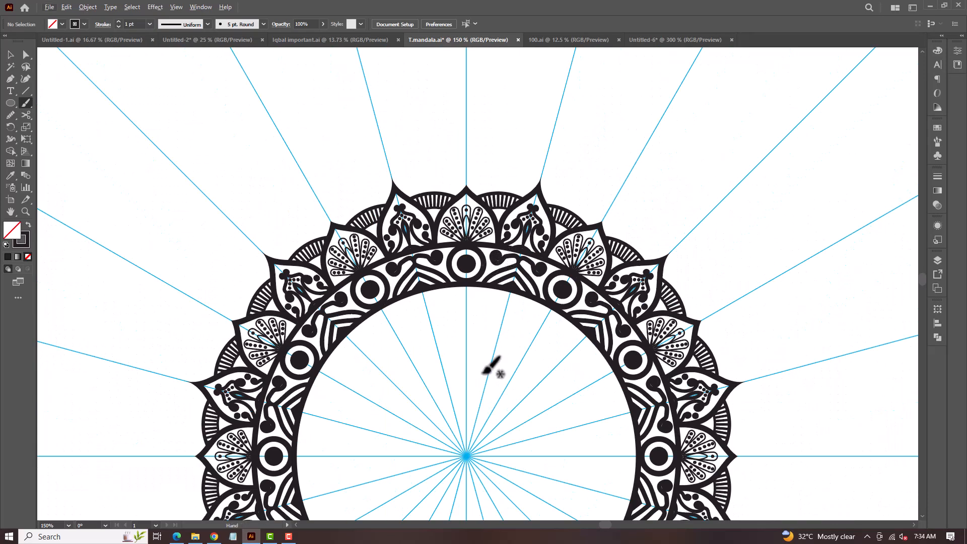
scroll(505, 272, "up", 4)
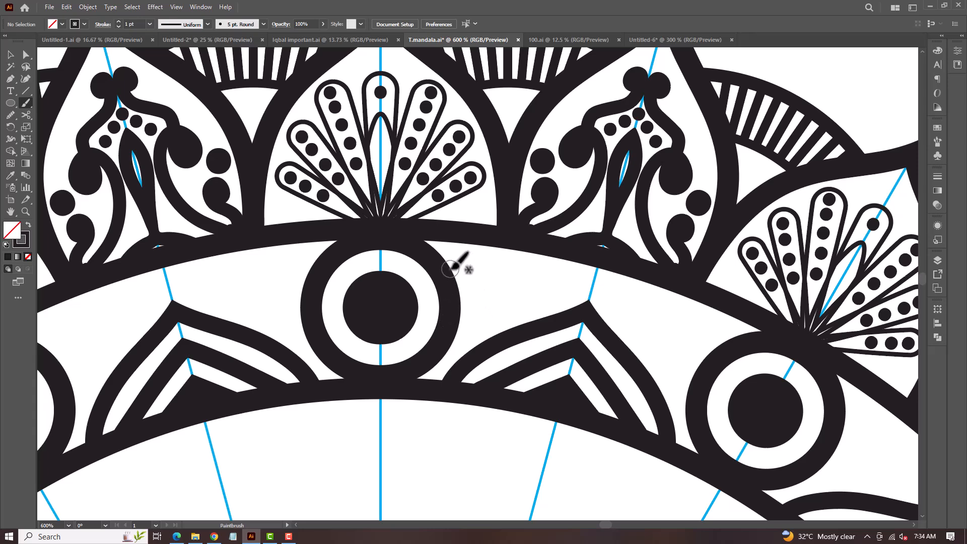
- Paint a short tapered stroke from the mandala's centre outward along the vertical guide
scroll(451, 268, "down", 5)
scroll(492, 321, "up", 2)
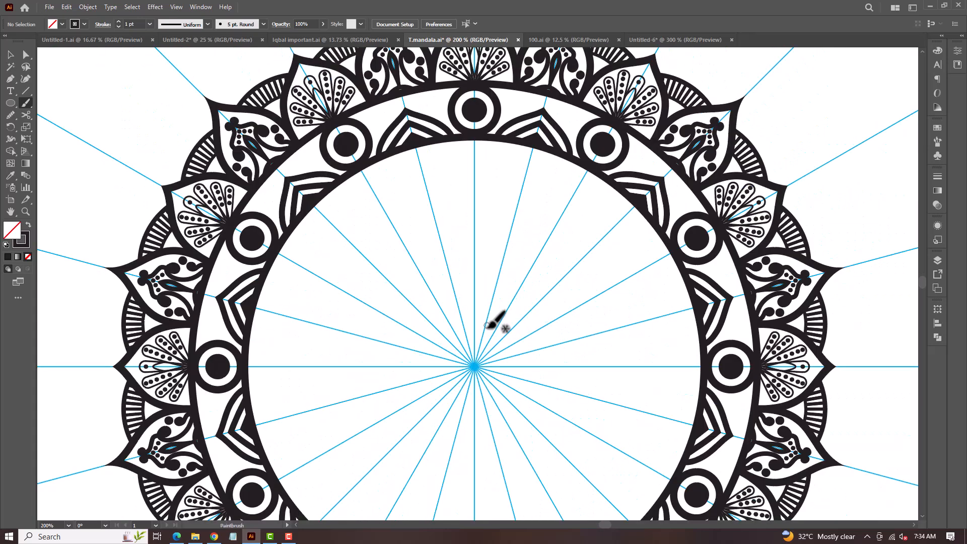
scroll(491, 325, "up", 2)
left_click_drag(420, 302, 419, 302)
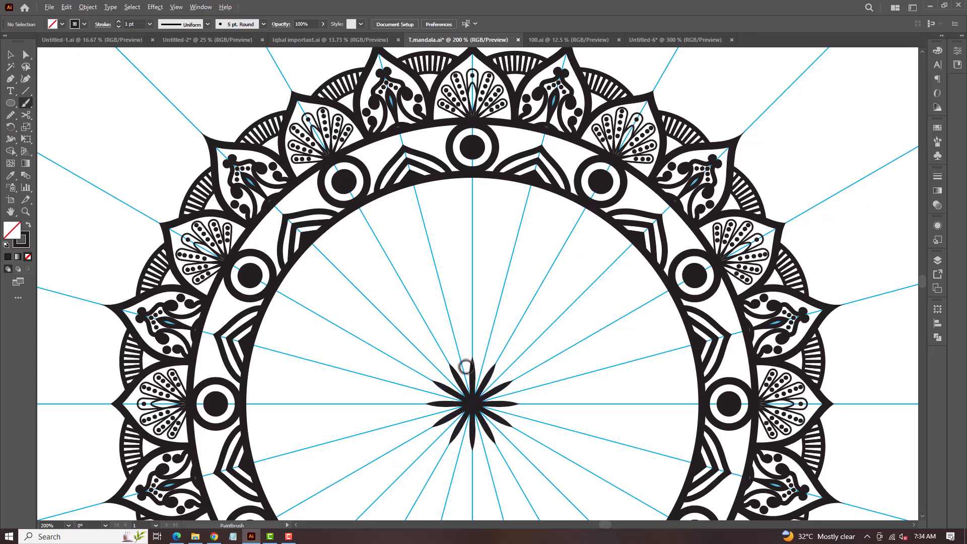
- Paint a curved petal edge from the central stroke's tip to a point on the neighbouring guide
scroll(466, 367, "up", 2)
mouse_move(446, 416)
left_mouse_down()
mouse_move(457, 357)
mouse_move(606, 254)
left_mouse_up()
scroll(485, 270, "down", 3)
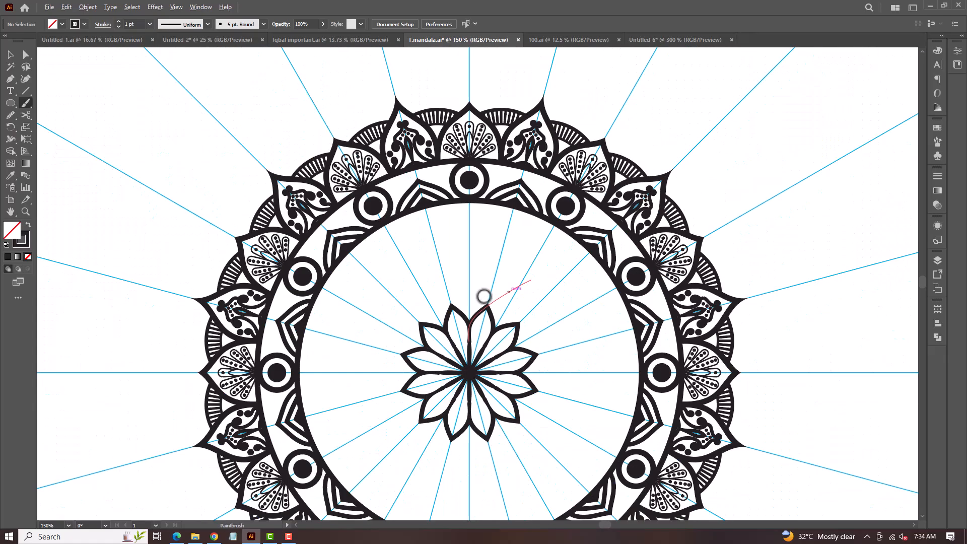
- Paint nested pointed strokes inside the central flower's petal, branching from the vertical guide toward the petal's own guide
scroll(471, 361, "up", 5)
left_click_drag(433, 368, 529, 257)
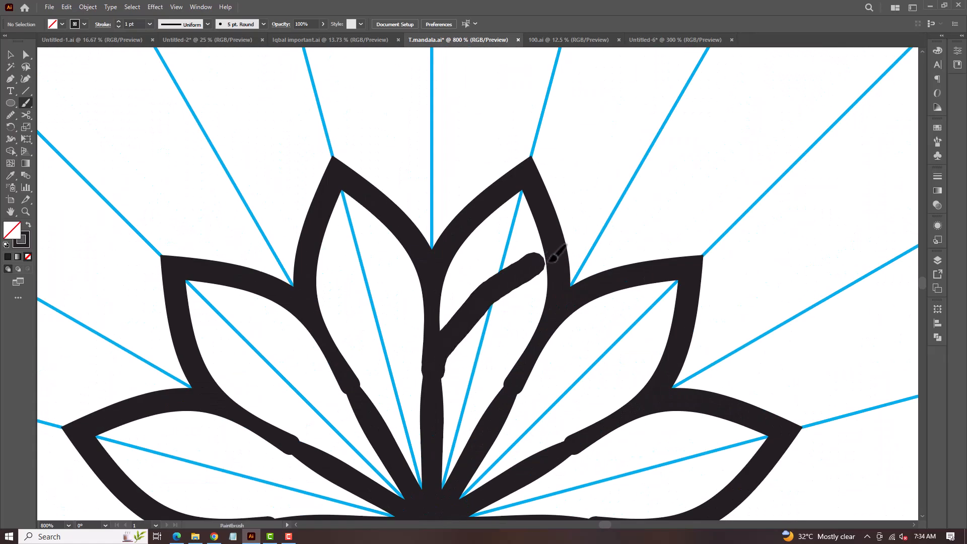
scroll(479, 242, "down", 3)
scroll(485, 246, "up", 2)
scroll(485, 246, "up", 2)
mouse_move(453, 289)
left_mouse_down()
mouse_move(428, 315)
mouse_move(483, 244)
left_mouse_up()
left_click_drag(504, 211, 506, 210)
scroll(491, 243, "down", 3)
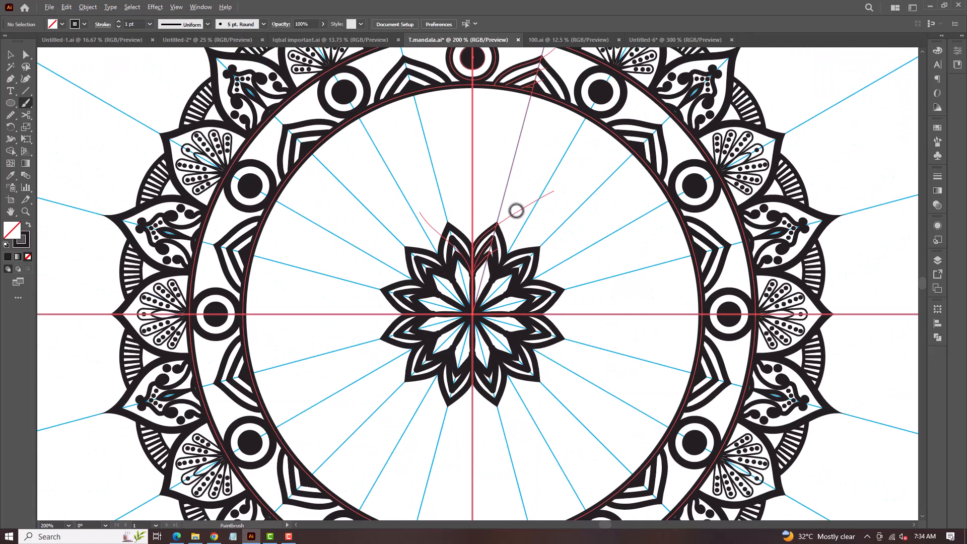
scroll(517, 211, "down", 2)
- Paint a pointed petal on the vertical guide between the central flower's tips, with a small looped, round-topped motif inside it
scroll(494, 267, "up", 4)
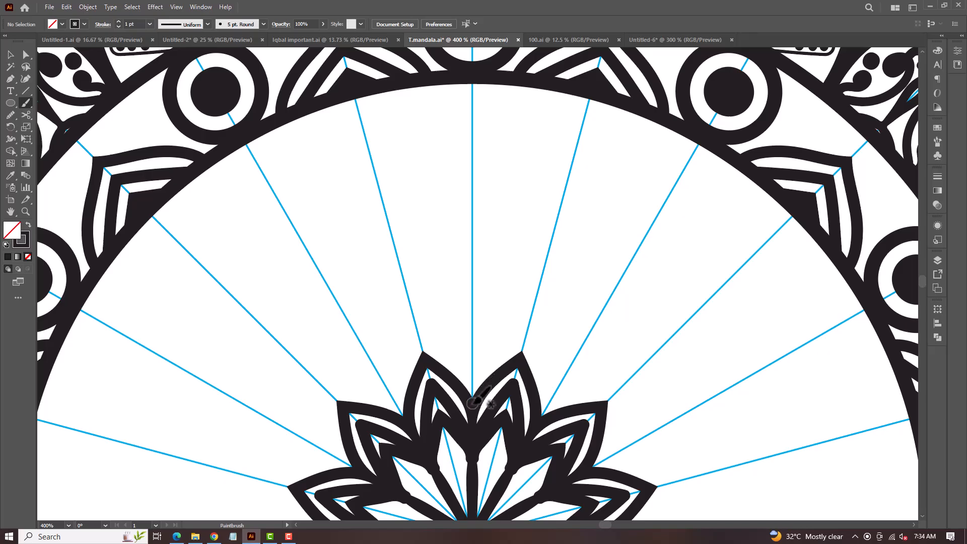
left_click_drag(464, 257, 467, 255)
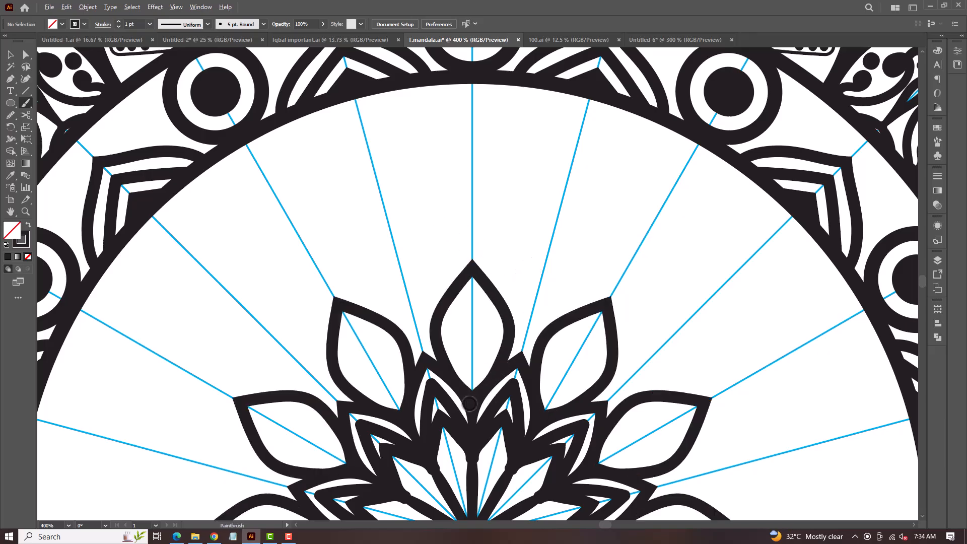
scroll(469, 403, "up", 1)
mouse_move(491, 322)
left_mouse_down()
mouse_move(476, 268)
mouse_move(491, 282)
left_mouse_up()
scroll(492, 283, "down", 3)
- Paint nested pointed leaf strokes peaking on the neighbouring guide, between the motif-filled petals
scroll(496, 252, "up", 3)
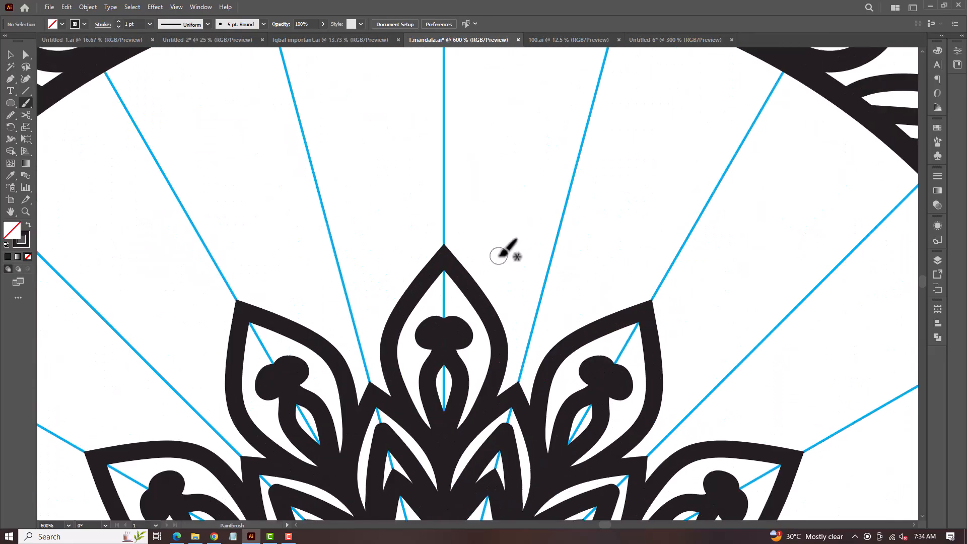
left_click_drag(506, 206, 453, 341)
scroll(454, 341, "down", 2)
mouse_move(455, 383)
left_mouse_down()
mouse_move(453, 347)
mouse_move(453, 377)
mouse_move(579, 279)
mouse_move(574, 285)
left_mouse_up()
scroll(458, 368, "up", 2)
mouse_move(454, 355)
left_mouse_down()
mouse_move(574, 284)
mouse_move(460, 368)
mouse_move(508, 321)
mouse_move(494, 301)
left_mouse_up()
- Paint a dot-ended scroll above the nested leaf strokes, and a rounded petal arch around it peaking on the guide
scroll(463, 250, "down", 4)
mouse_move(463, 251)
left_mouse_down()
mouse_move(462, 343)
mouse_move(446, 377)
mouse_move(499, 320)
mouse_move(574, 308)
left_mouse_up()
scroll(448, 363, "up", 2)
scroll(446, 377, "up", 1)
scroll(492, 324, "down", 3)
scroll(472, 331, "up", 4)
left_click_drag(472, 331, 478, 370)
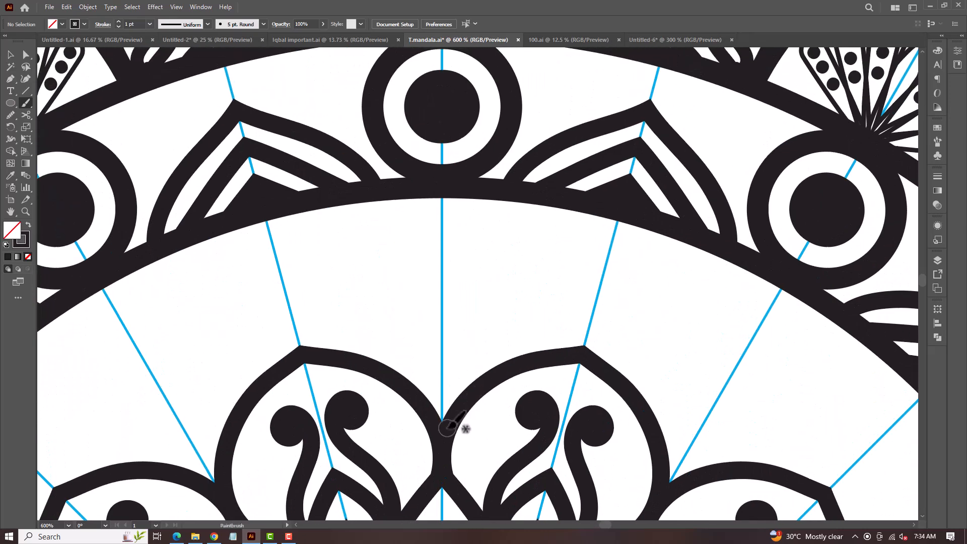
- Paint a looped heart-shaped stroke in the notch on the vertical guide, and a wavy arch from it peaking on the neighbouring guide
mouse_move(442, 412)
left_mouse_down()
mouse_move(488, 366)
mouse_move(495, 310)
mouse_move(468, 318)
mouse_move(444, 373)
left_mouse_up()
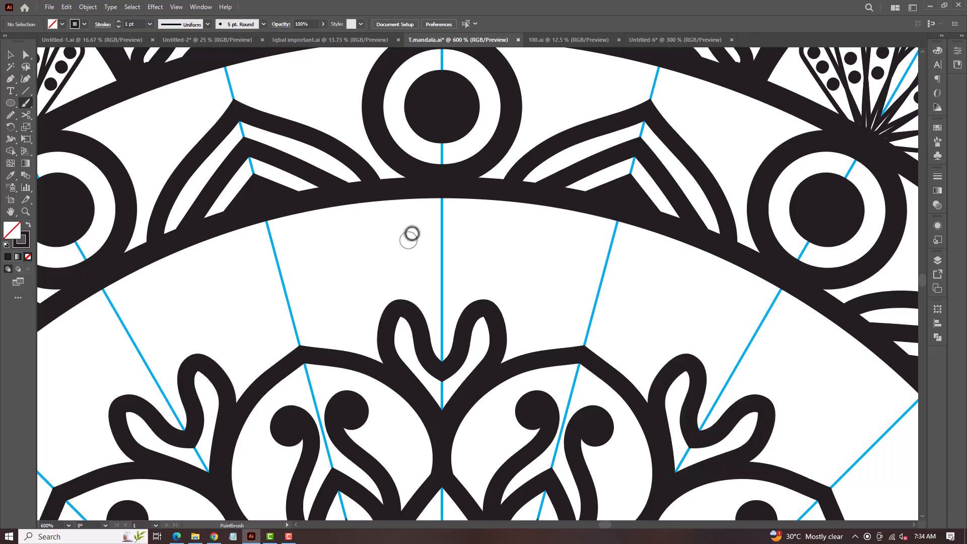
scroll(410, 233, "down", 3)
scroll(449, 238, "up", 3)
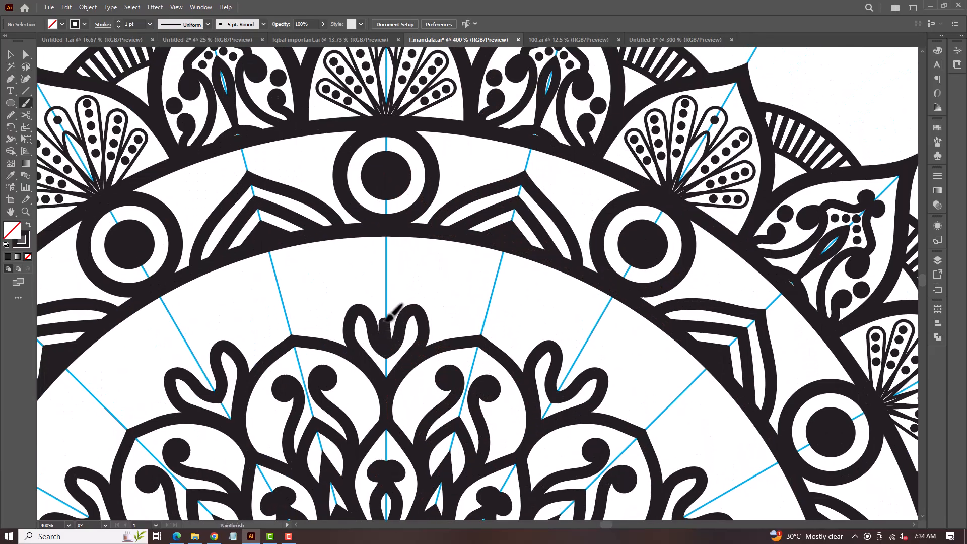
left_click_drag(504, 269, 505, 267)
scroll(503, 268, "down", 3)
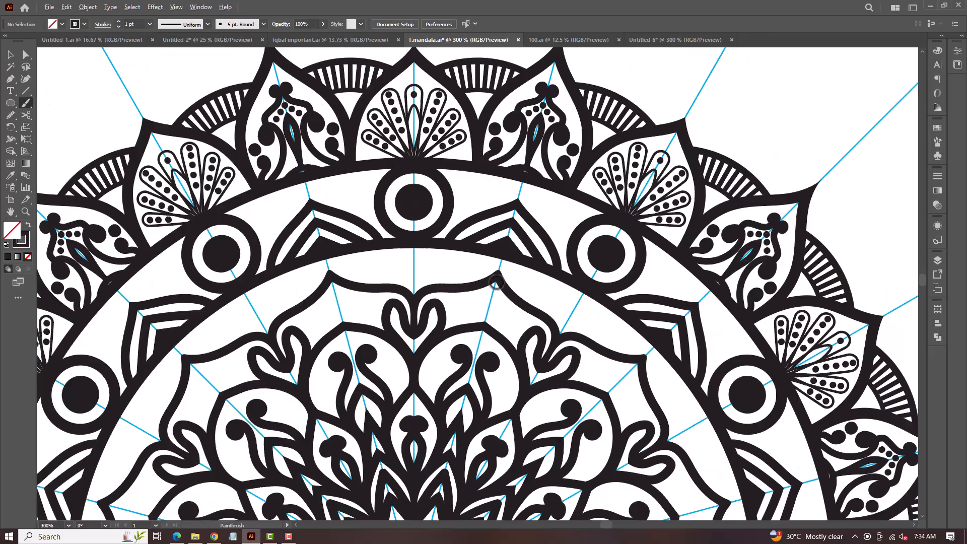
- Draw three slanted straight lines with a 3 pt stroke between the wavy arch and the rounded petal arch
scroll(469, 272, "up", 4)
scroll(513, 381, "up", 2)
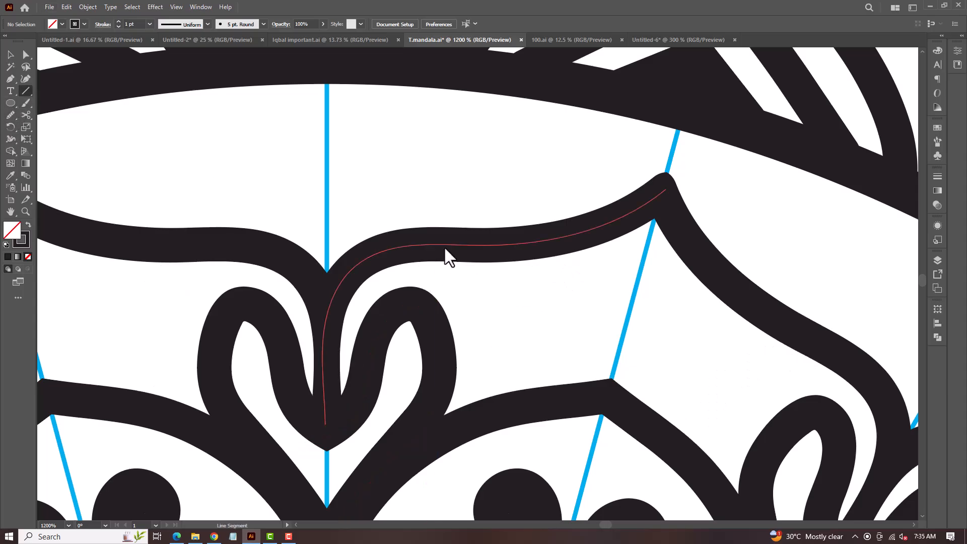
scroll(134, 26, "up", 1)
left_click_drag(482, 356, 509, 403)
key("ctrl+z")
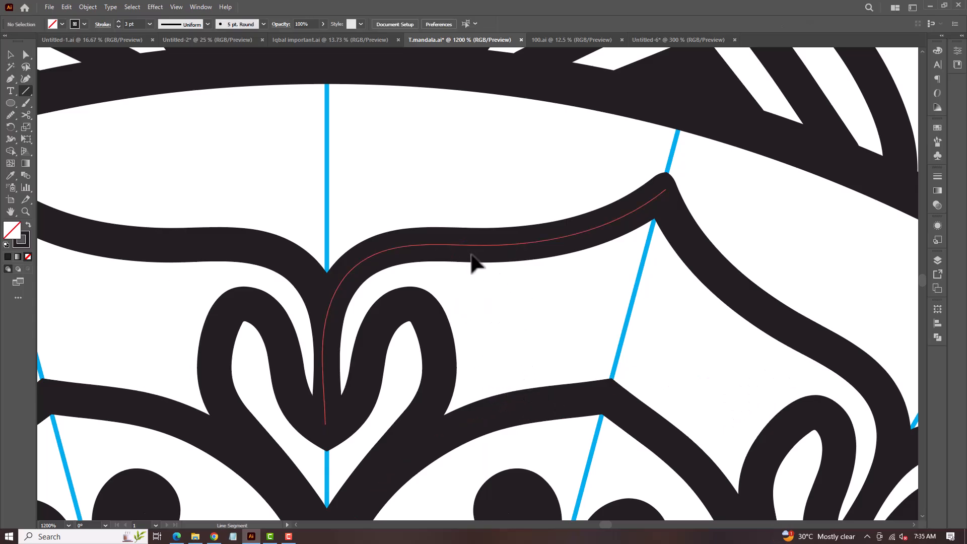
left_click_drag(465, 244, 526, 403)
left_click_drag(530, 240, 596, 396)
left_click_drag(600, 226, 646, 372)
left_click(11, 56)
left_click(511, 178)
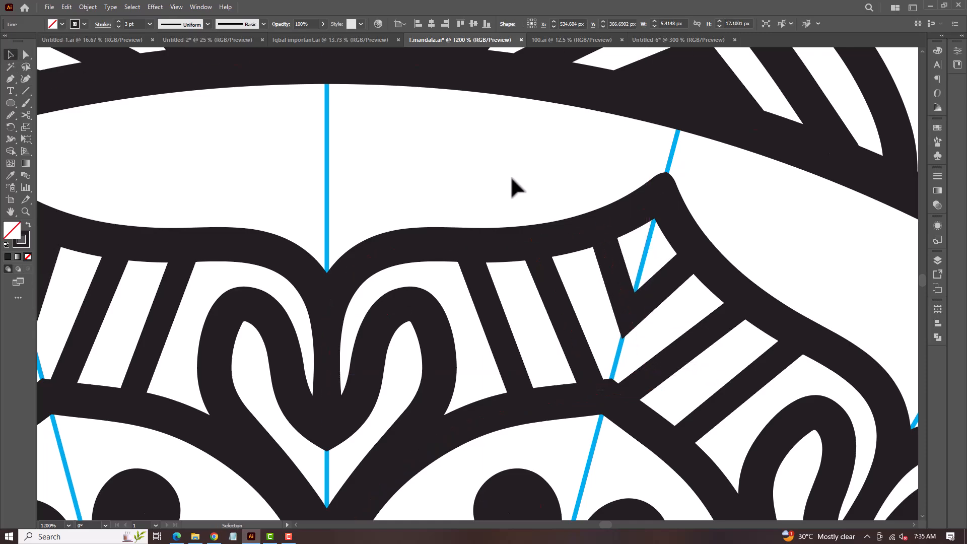
- Select all the mandala artwork
scroll(511, 176, "down", 7)
scroll(762, 181, "down", 3)
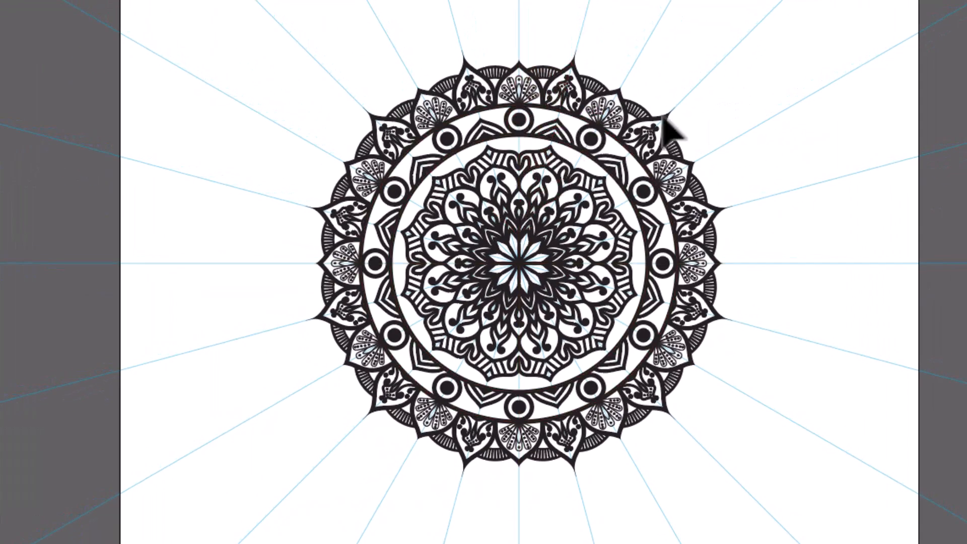
key("ctrl+a")
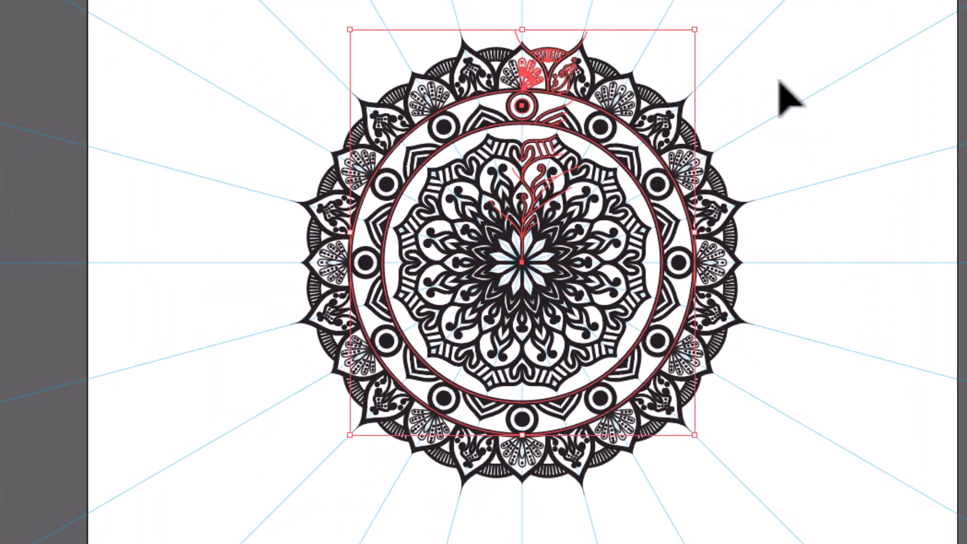